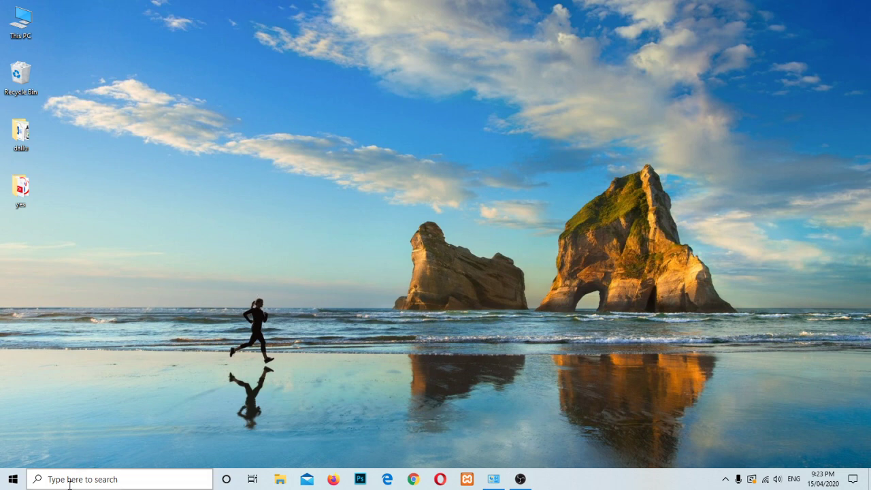
Open Control Panel from a Start search for 'control' and view All Control Panel Items as small icons
left_click(13, 479)
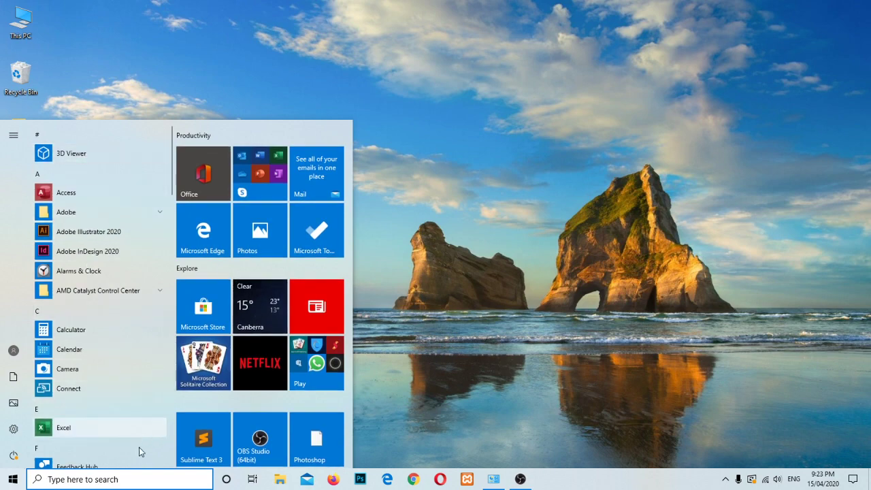
type("control")
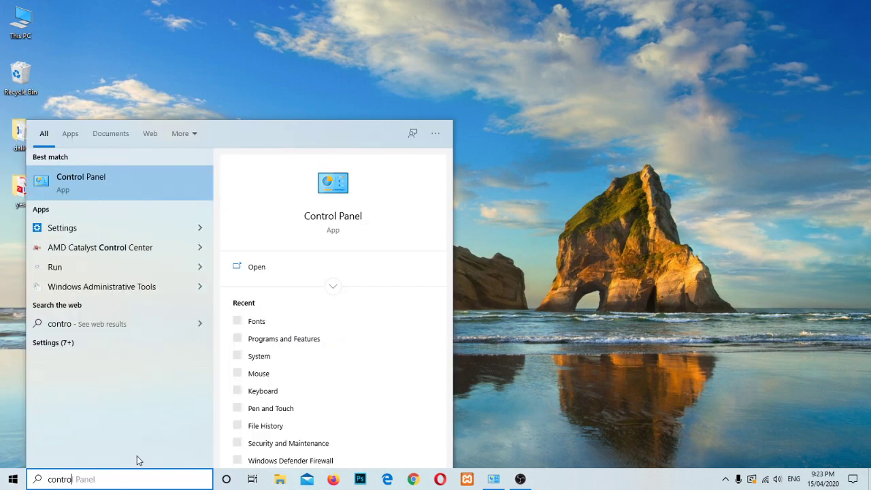
left_click(120, 178)
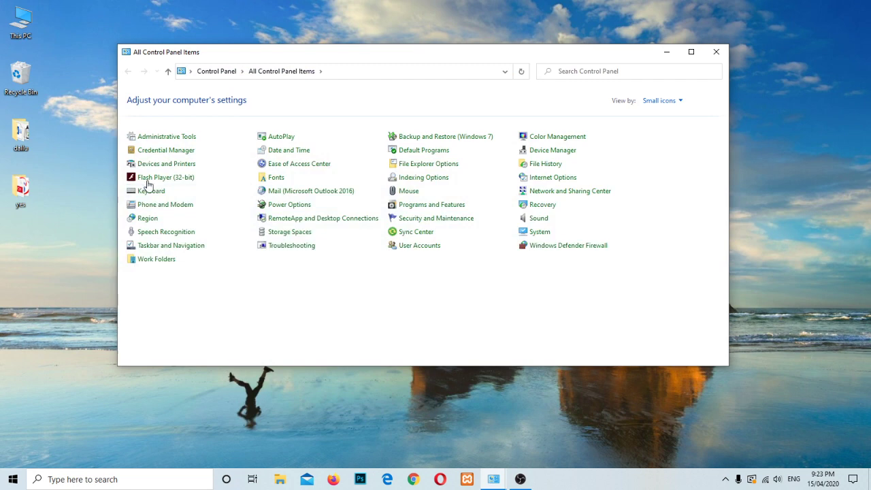
left_click(660, 100)
left_click(669, 114)
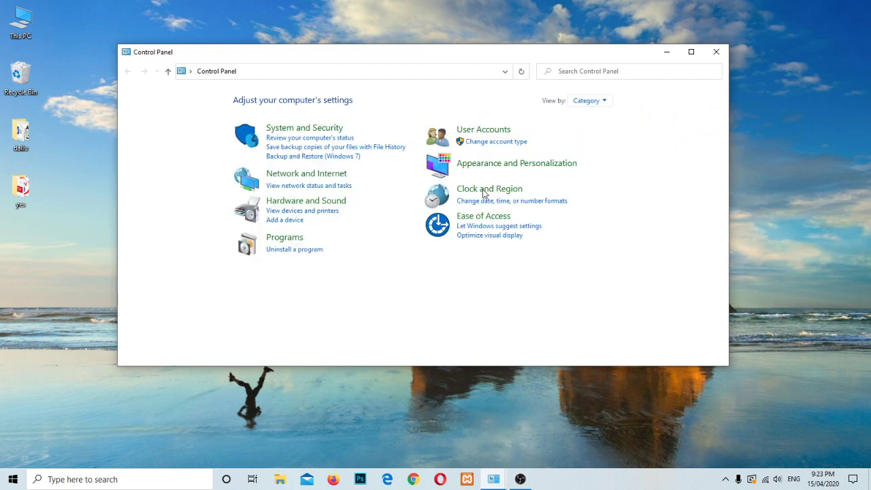
left_click(603, 100)
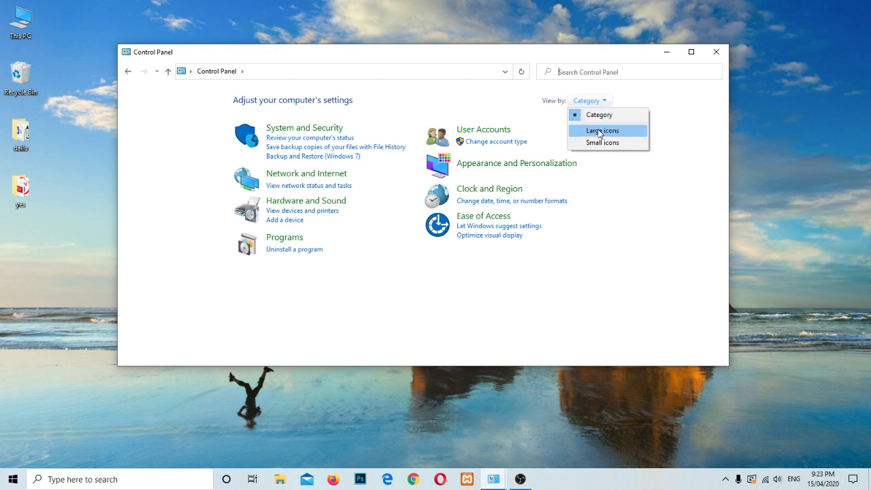
left_click(608, 144)
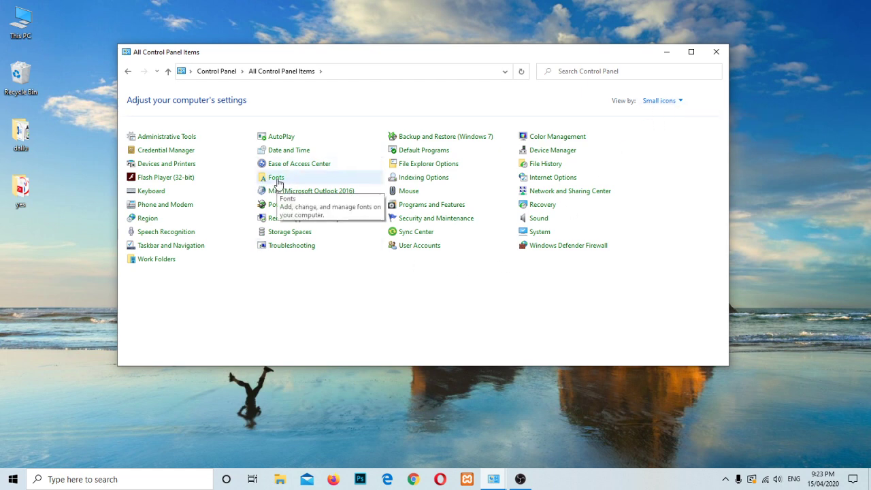
Open Fonts, stretch its window to full height, scroll through the installed fonts, then close it
left_click(277, 181)
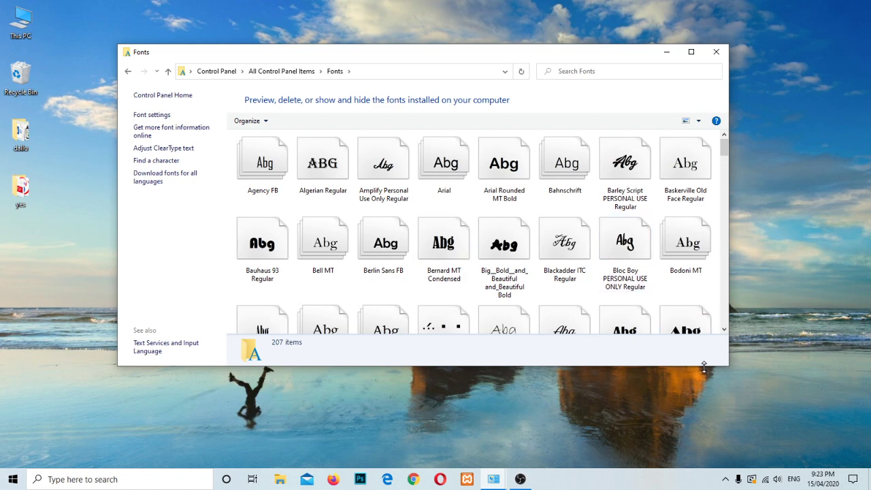
left_click_drag(704, 368, 705, 477)
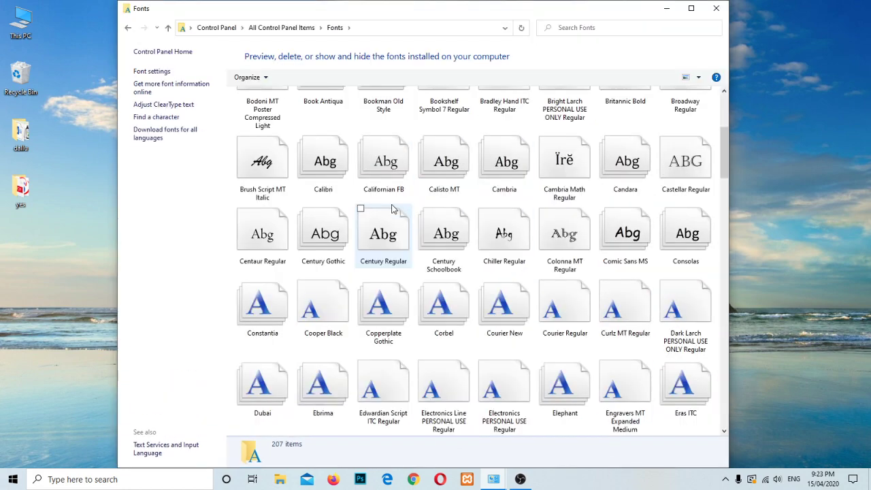
scroll(392, 209, "down", 10)
scroll(393, 210, "up", 15)
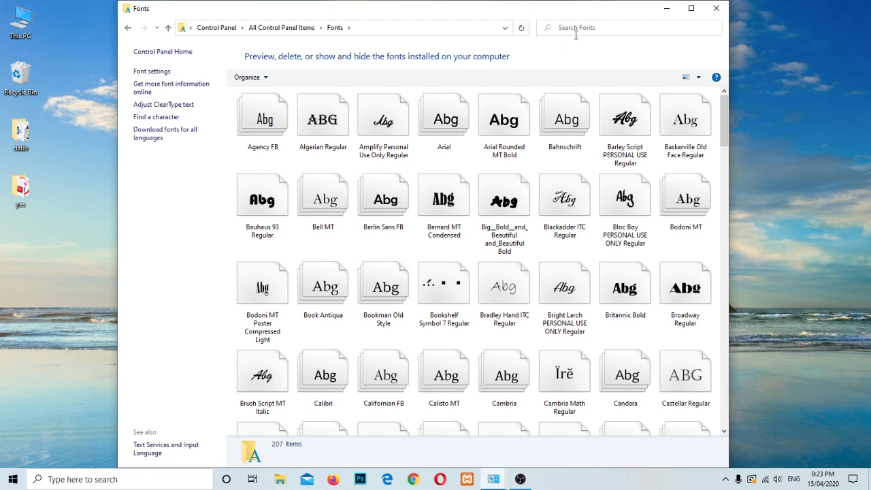
left_click(710, 6)
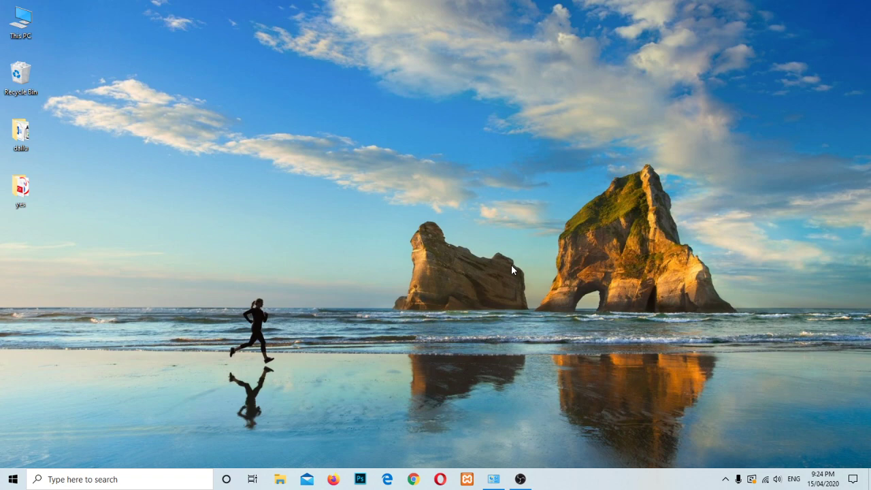
Launch Chrome, search for 'goo', then replace the search with 'font download'
left_click(416, 480)
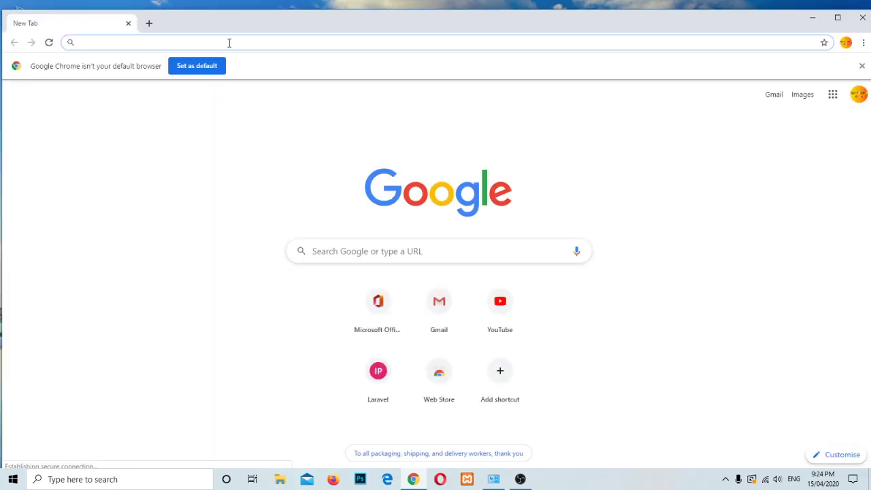
type("goo")
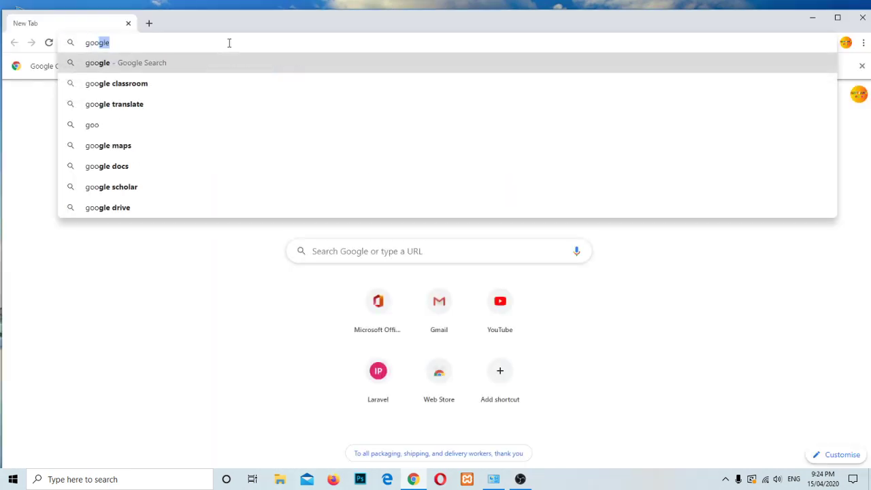
key("Return")
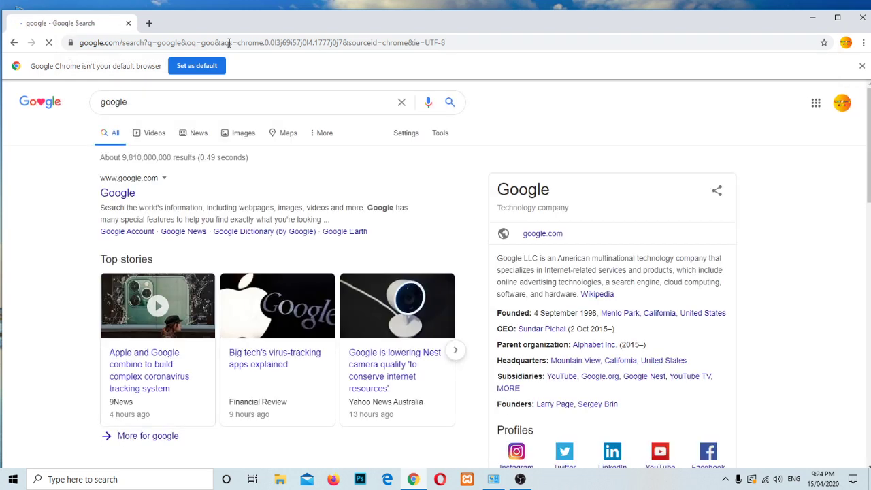
double_click(159, 101)
key("Escape")
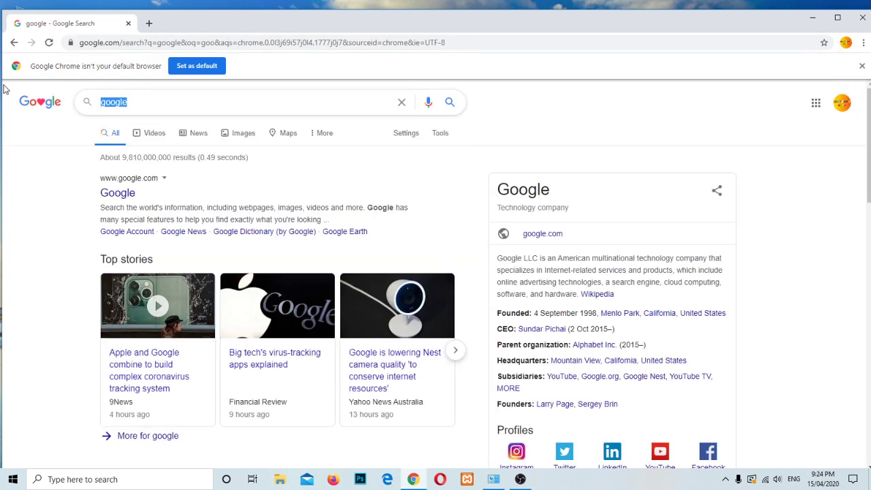
type("font ")
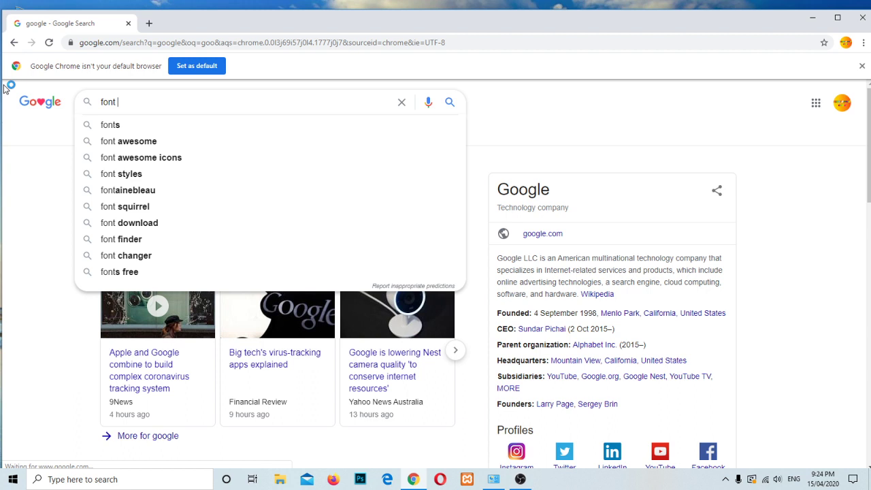
type("down")
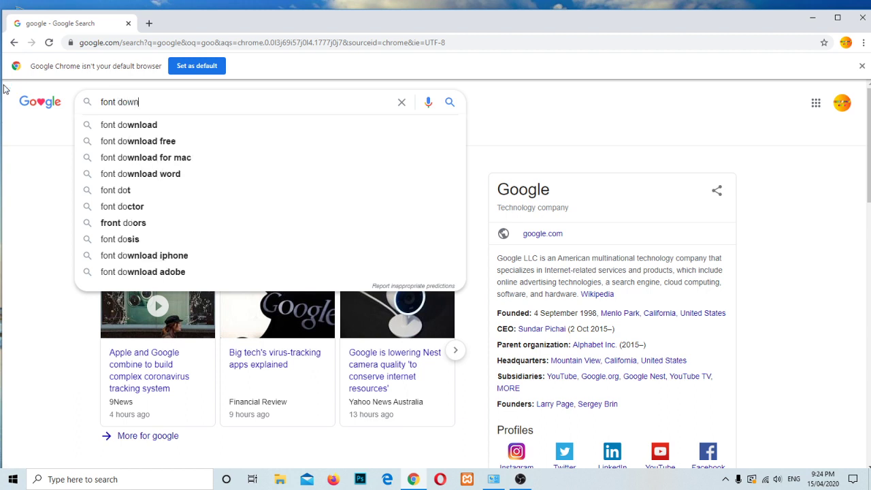
type("load")
key("Return")
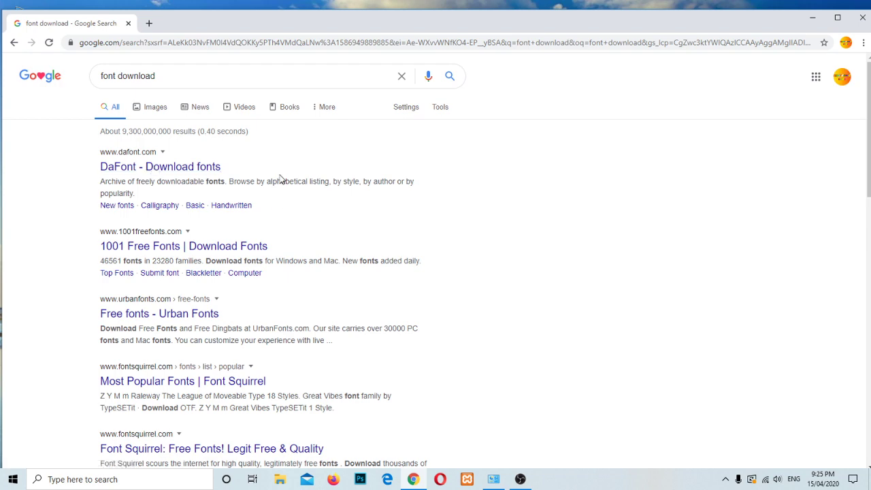
scroll(276, 174, "up", 5)
Open DaFont, zoom the page to 150%, and browse the F, H, E and C font listings
left_click(277, 284)
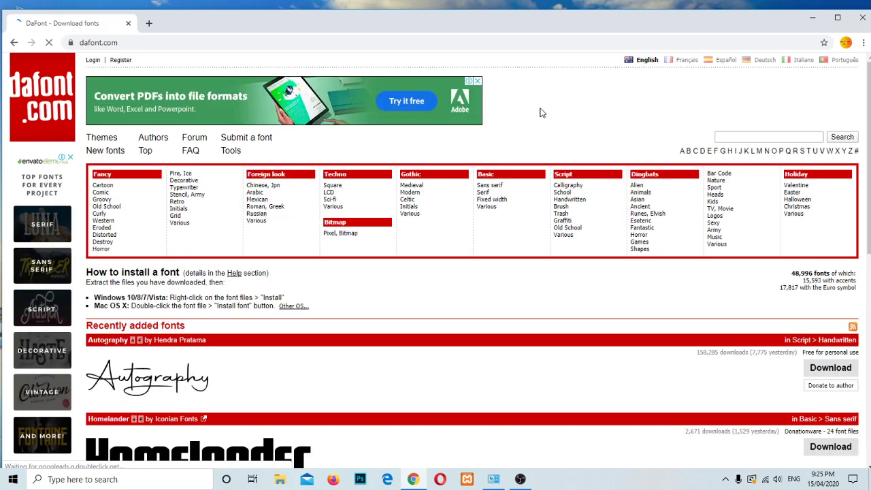
key("ctrl+plus")
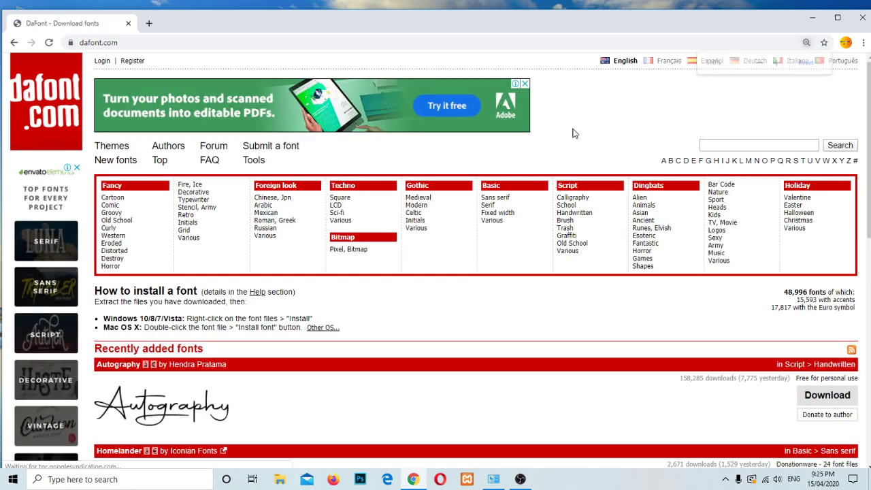
key("ctrl+plus")
key("ctrl+plus")
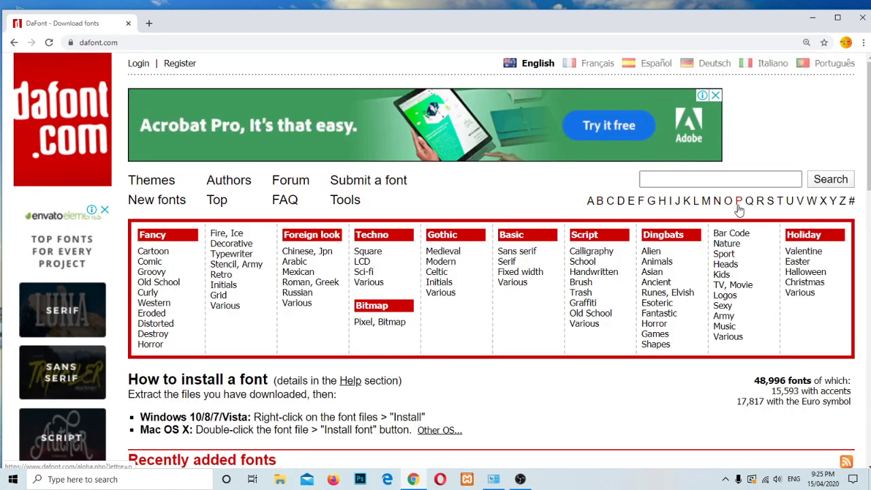
left_click(640, 201)
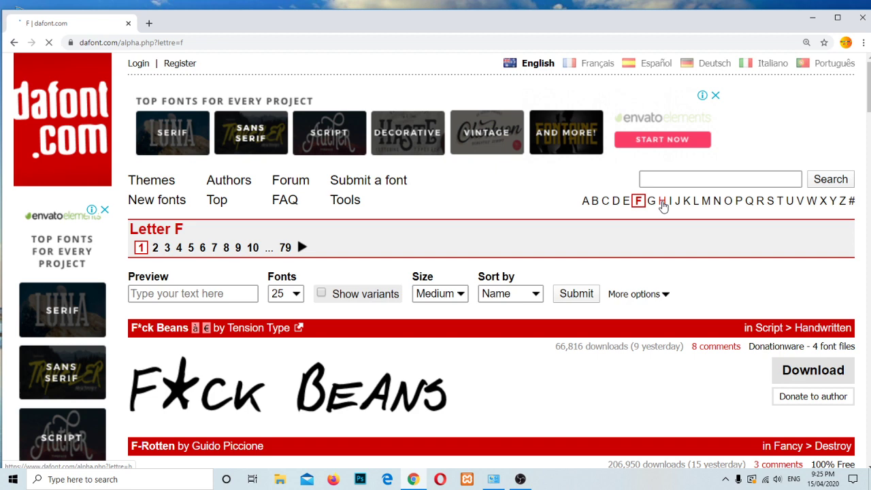
left_click(660, 201)
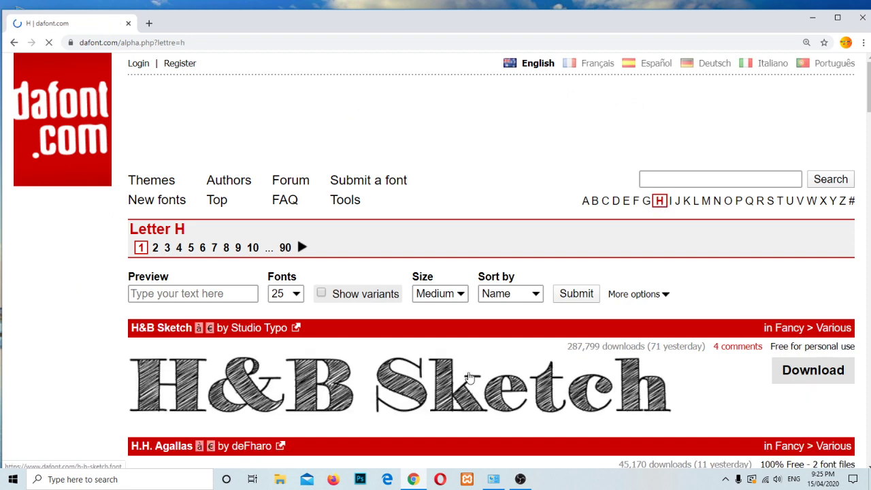
scroll(364, 409, "down", 2)
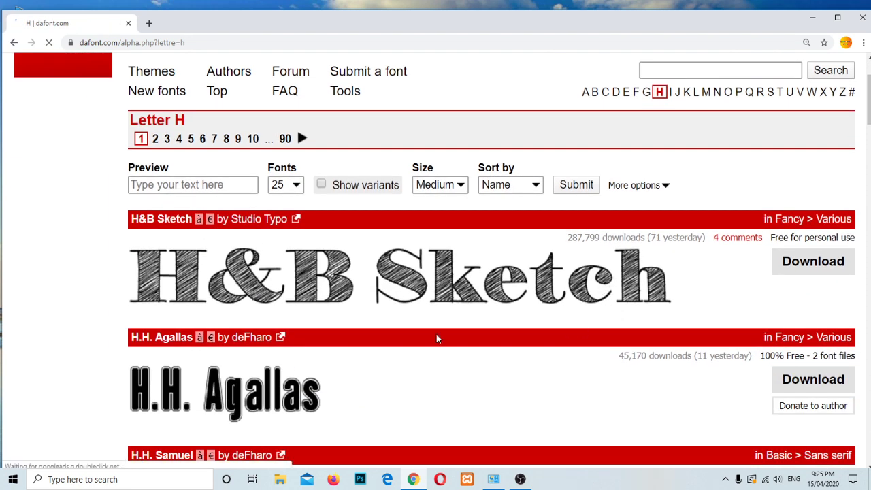
left_click(627, 94)
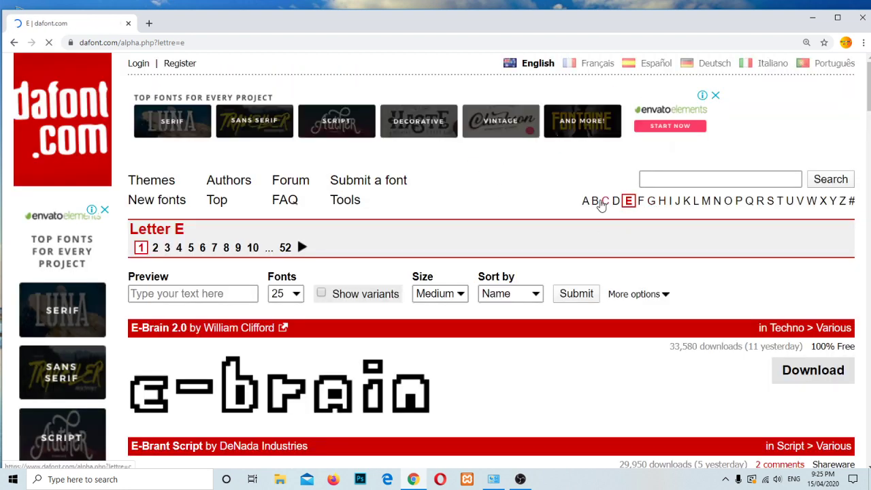
left_click(603, 202)
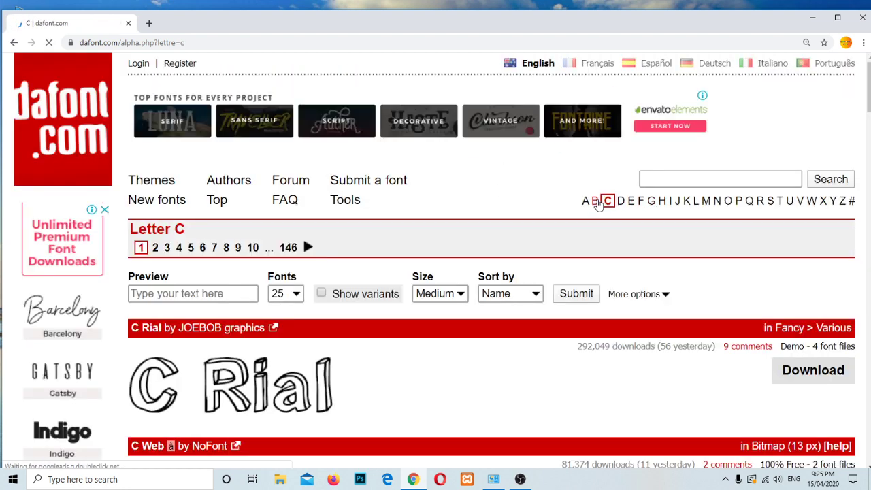
scroll(420, 265, "down", 1)
scroll(420, 266, "down", 1)
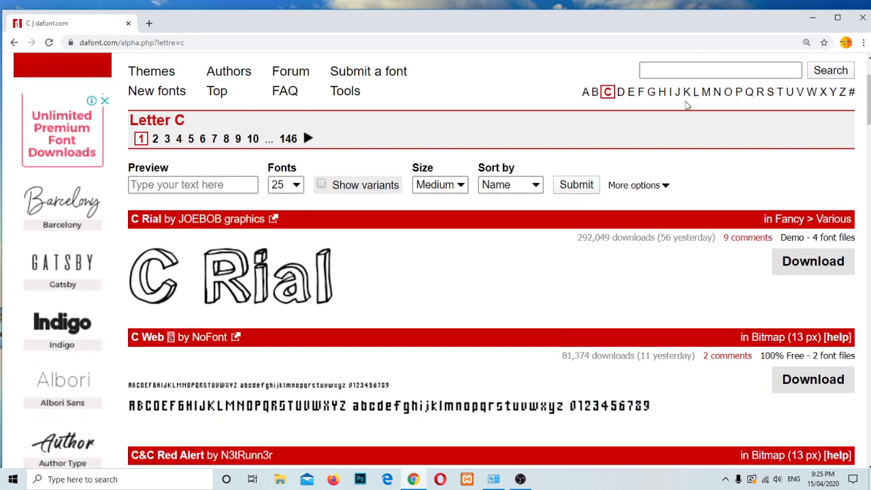
Return to the H listing and download H&B Sketch as h_b_sketch.zip
left_click(662, 92)
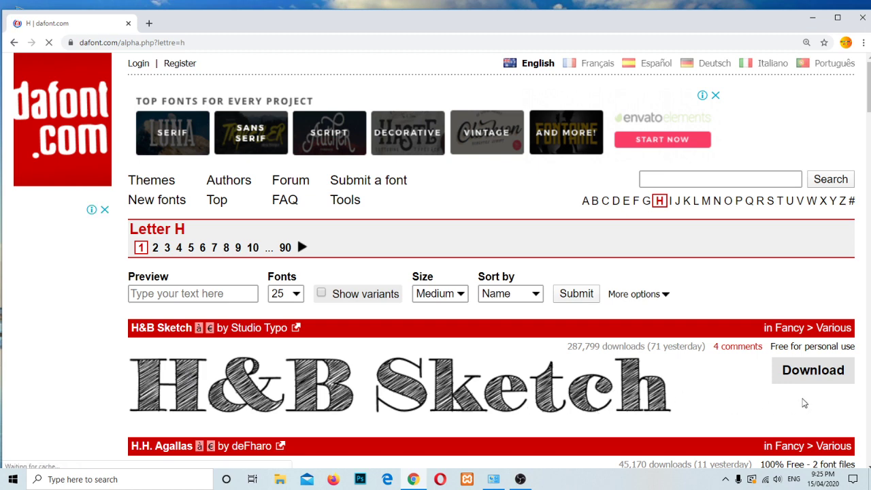
left_click(810, 373)
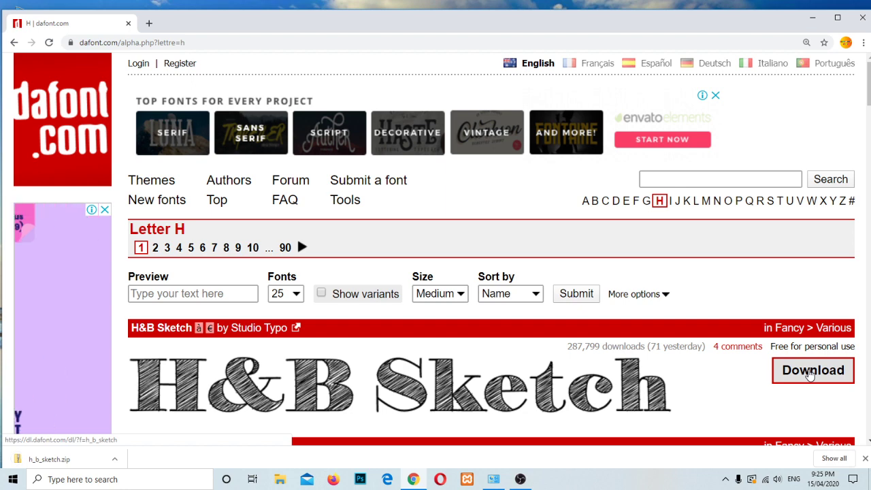
left_click(811, 373)
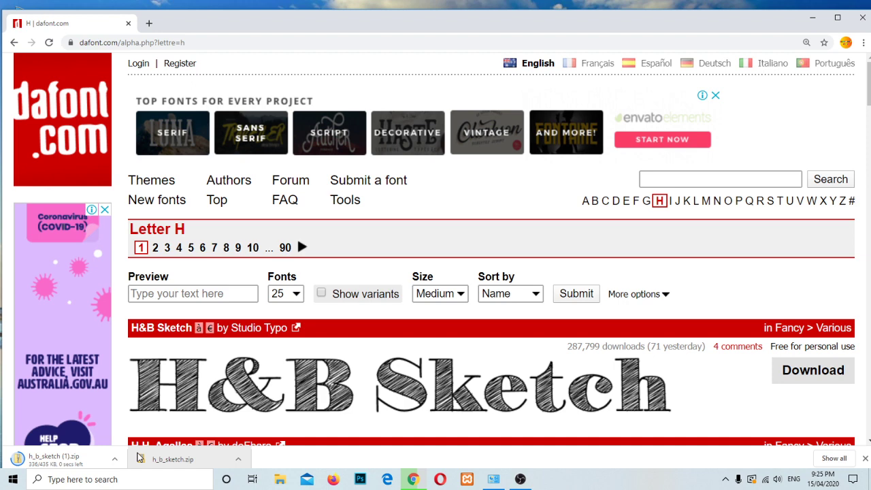
left_click(238, 459)
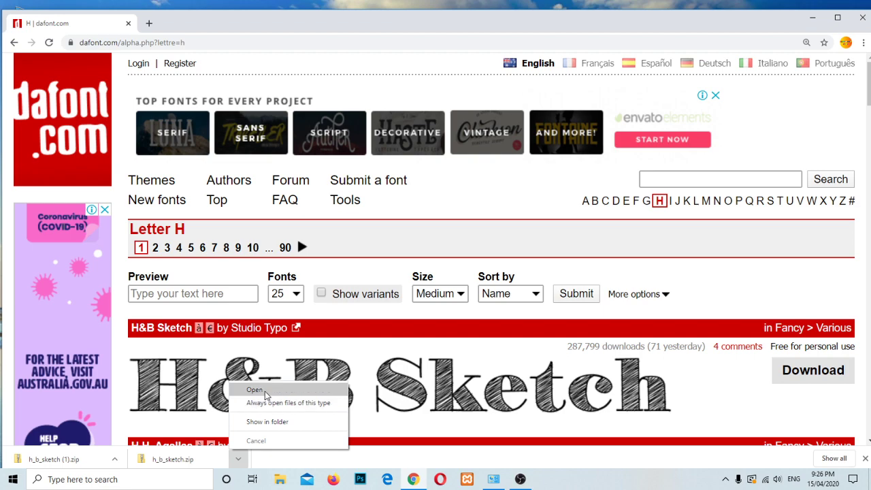
Move h_b_sketch.zip from Downloads to the desktop and open it in File Explorer
left_click(815, 17)
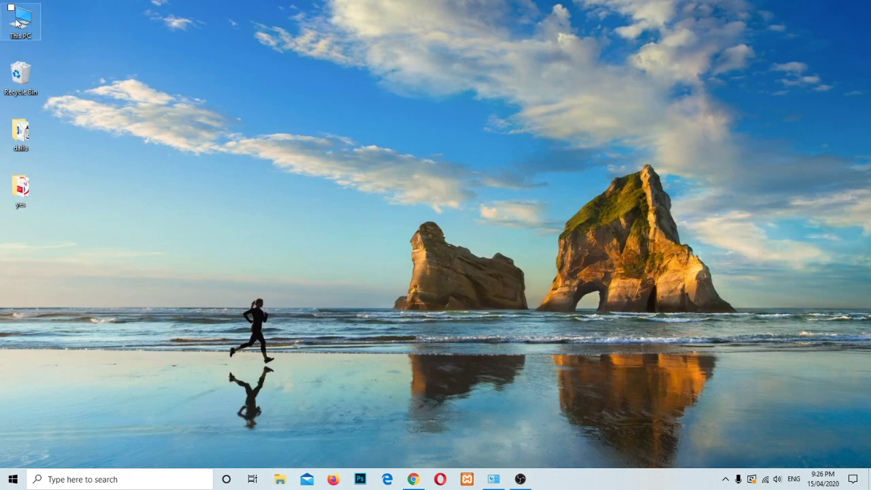
double_click(18, 22)
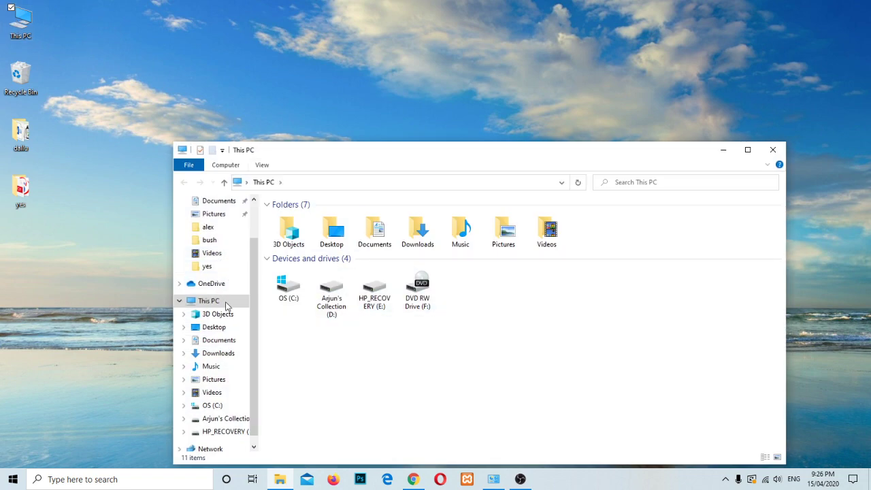
left_click(228, 354)
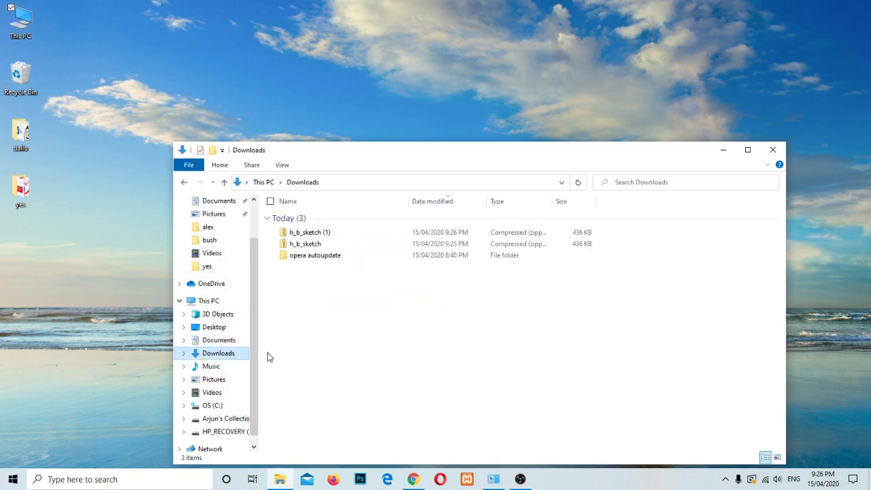
left_click_drag(297, 247, 114, 165)
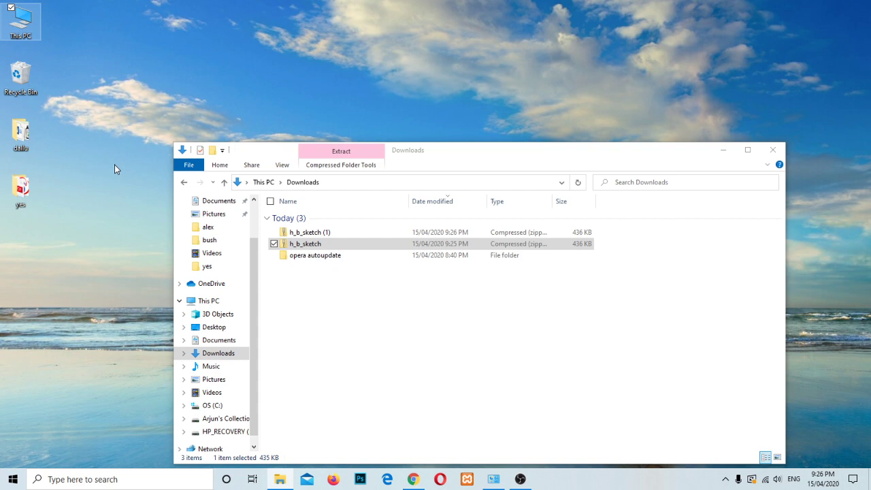
left_click(772, 147)
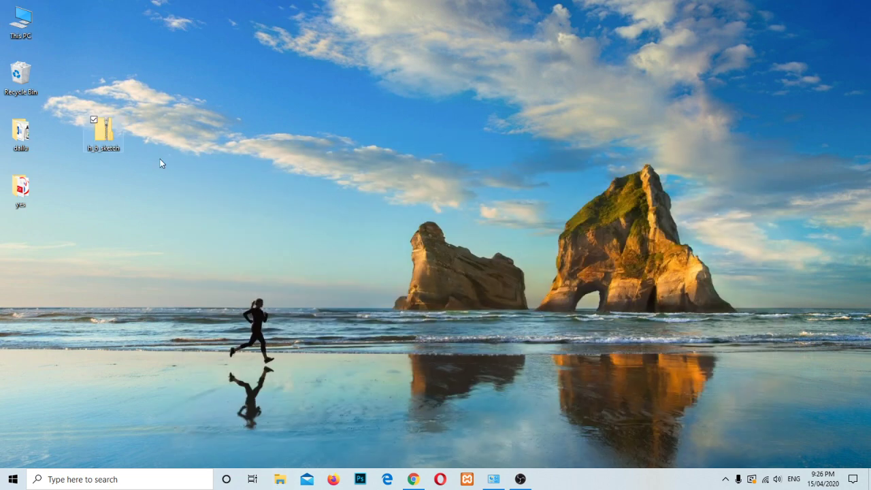
double_click(103, 137)
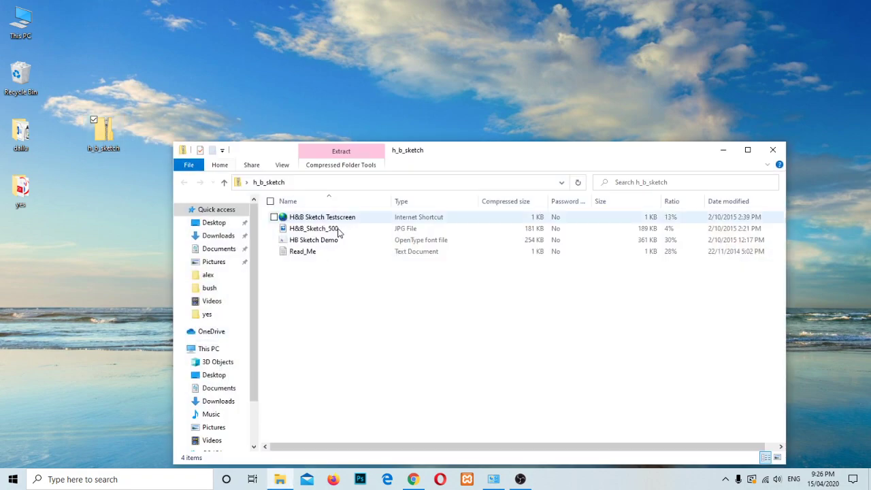
left_click_drag(467, 157, 468, 101)
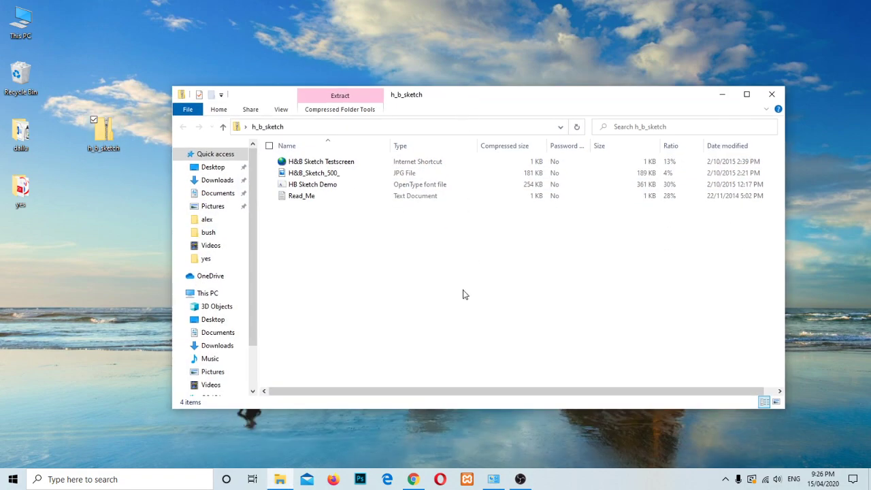
Open HB Sketch Demo in Font Viewer, install it, and close the preview
right_click(311, 188)
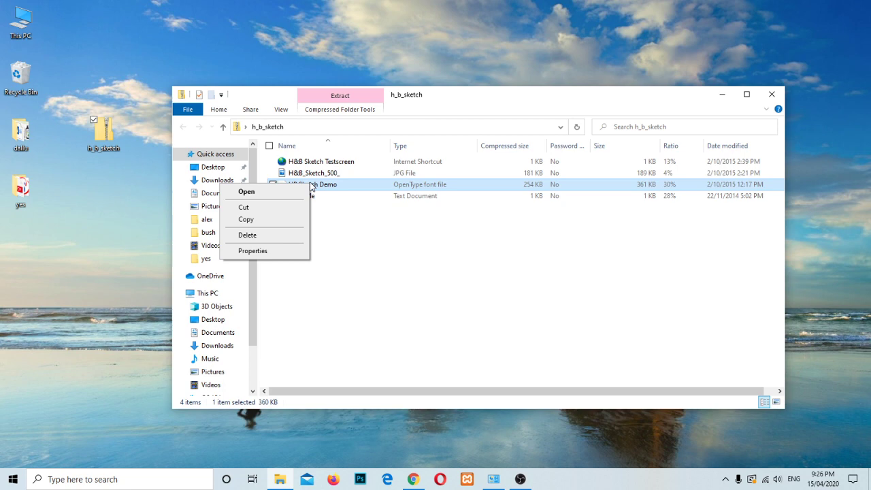
left_click(324, 189)
right_click(325, 189)
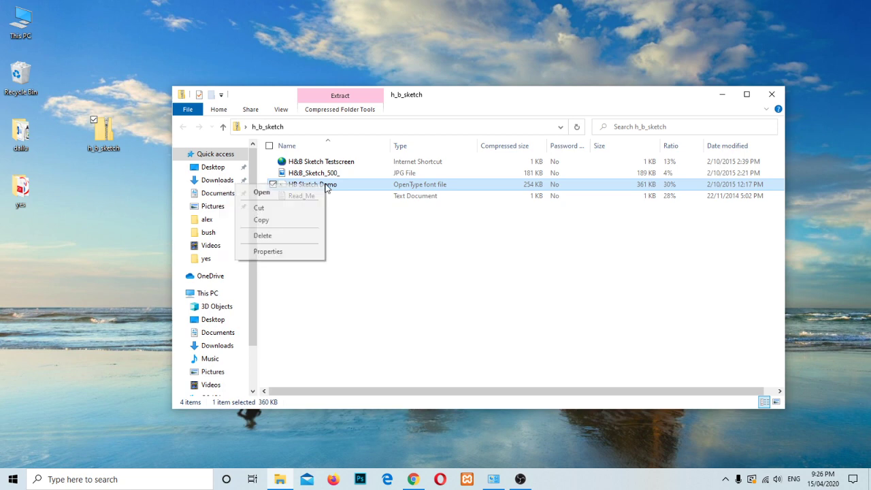
left_click(276, 193)
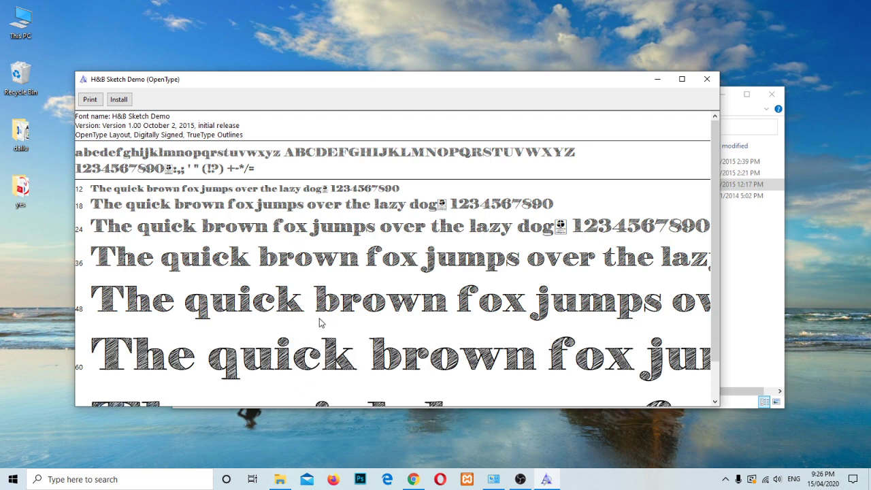
left_click(120, 100)
left_click(708, 80)
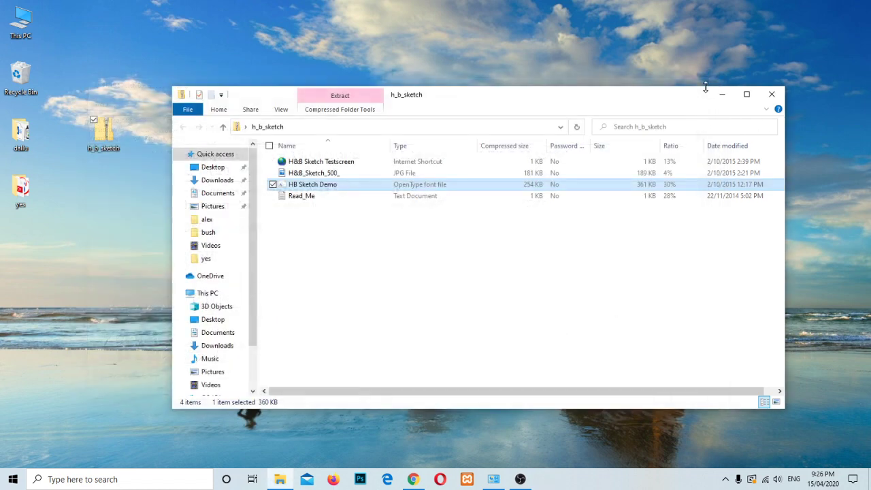
Launch Notepad, type 'Welcome' in place of the test text, and select it all
left_click(177, 481)
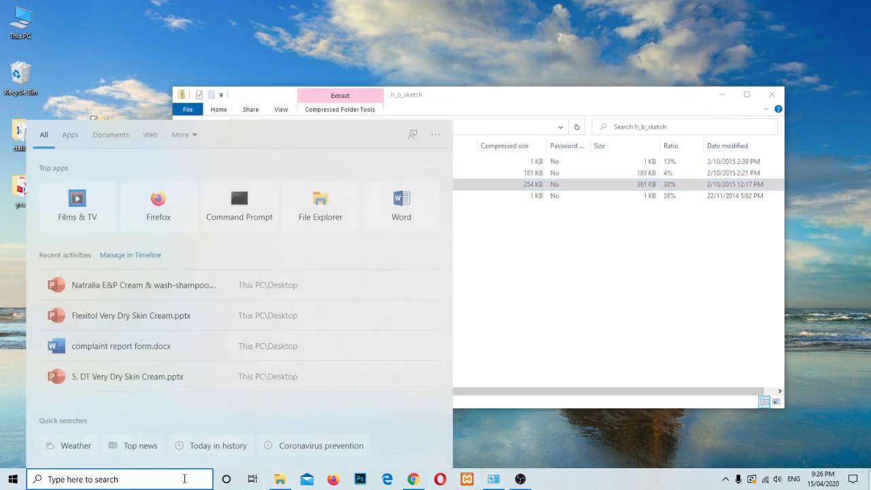
type("no")
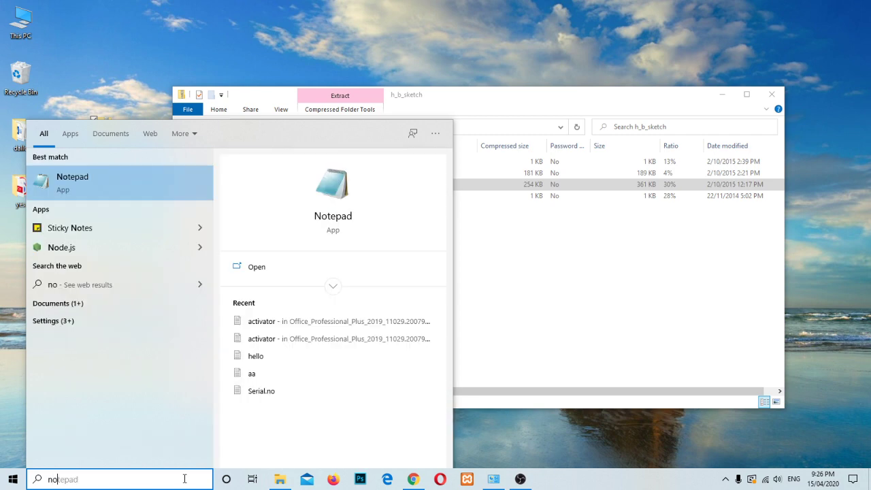
type("tepad")
key("Return")
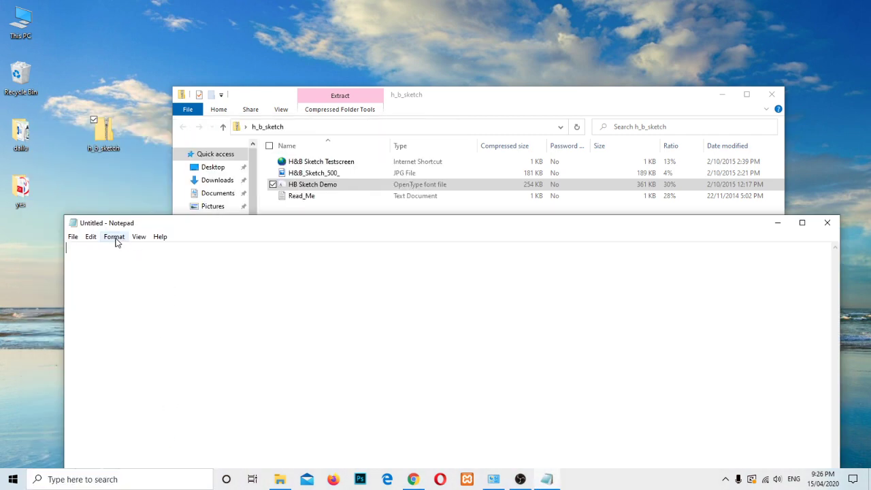
type("dfdsfds")
left_click_drag(113, 251, 0, 264)
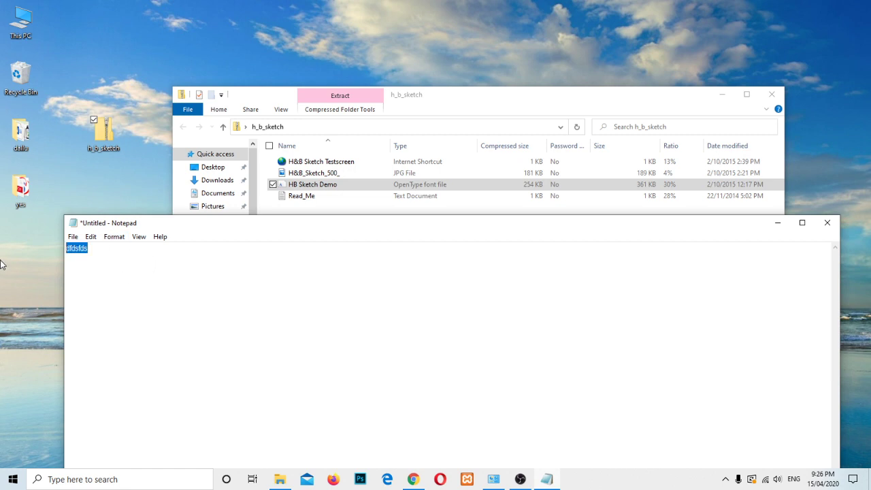
type("Welc")
key("ctrl+a")
Set the Welcome text to H&B Sketch Demo font, size 26
left_click(117, 237)
left_click(130, 261)
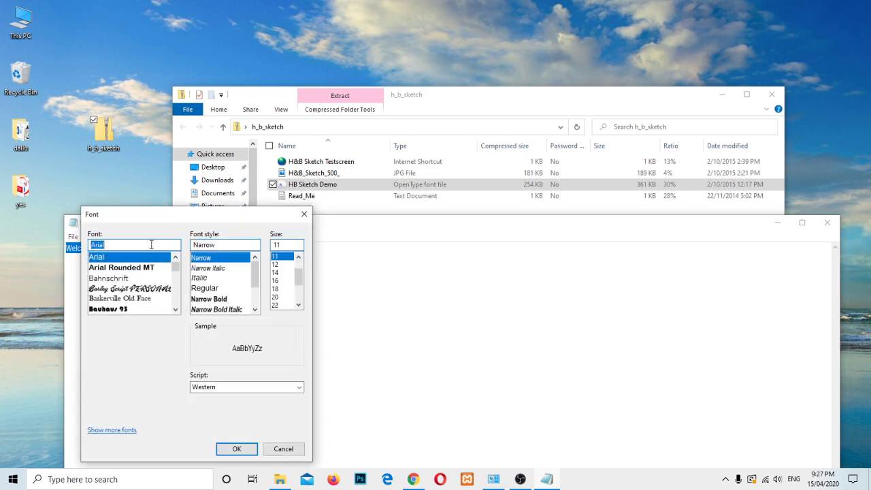
type("h")
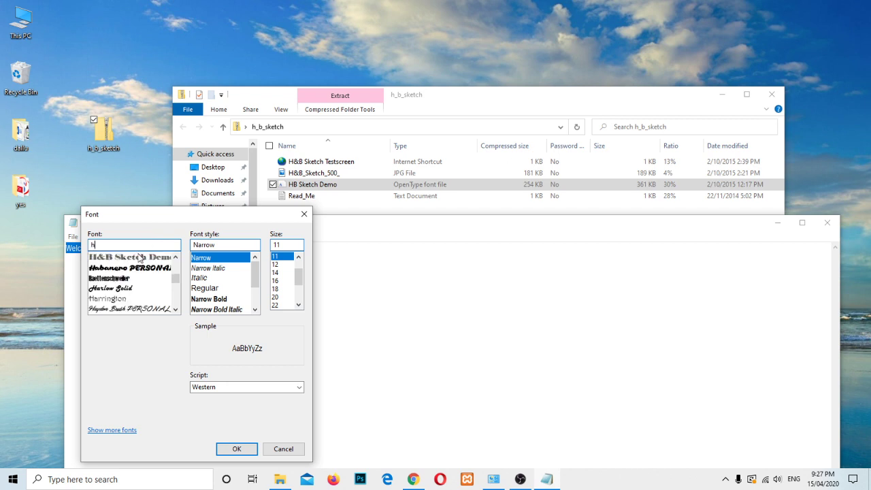
left_click(140, 257)
left_click(299, 305)
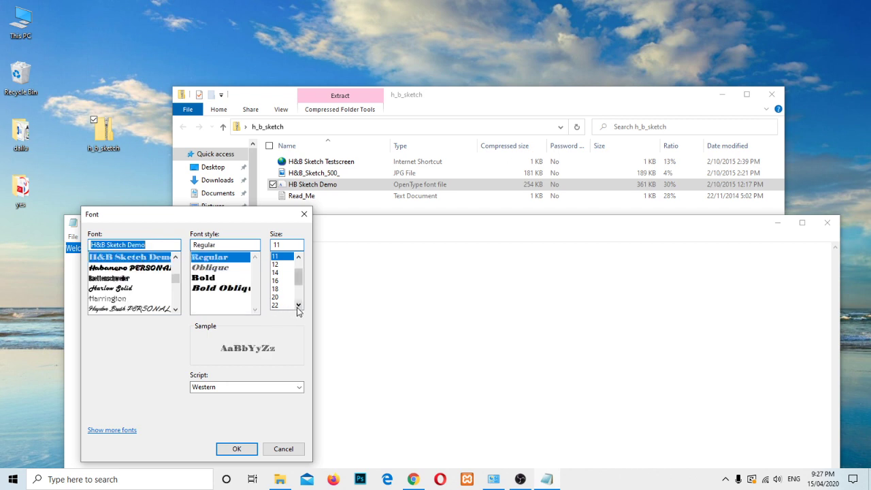
left_click(298, 305)
left_click(298, 305)
left_click(275, 298)
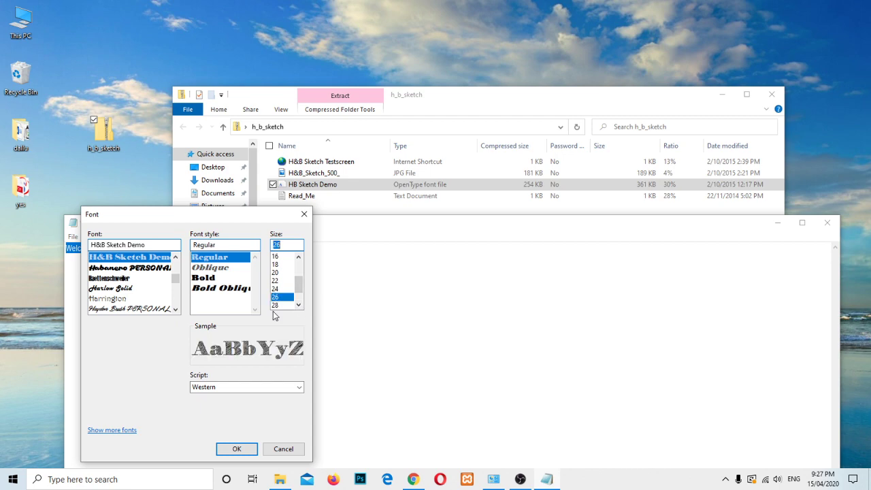
left_click(237, 447)
left_click(210, 251)
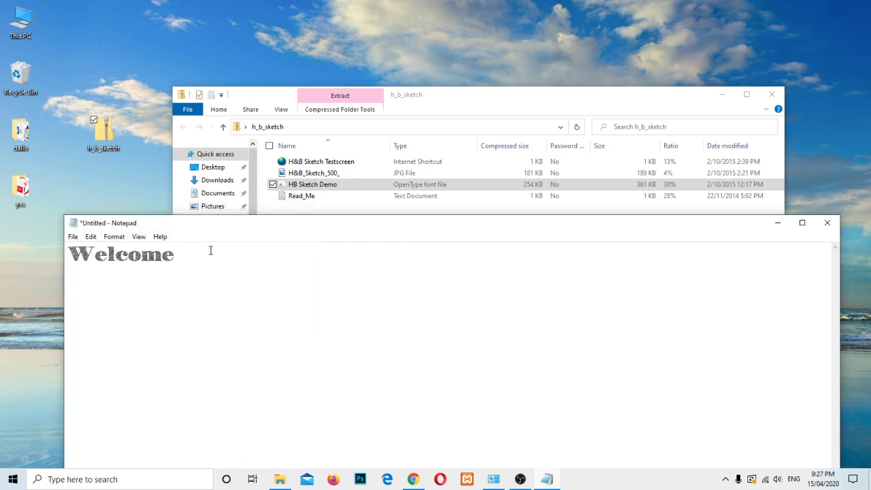
left_click_drag(184, 256, 58, 236)
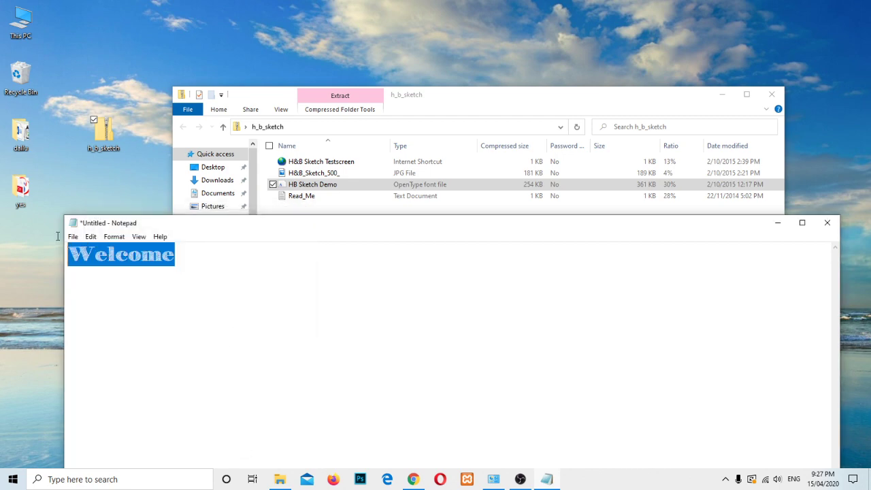
left_click(224, 263)
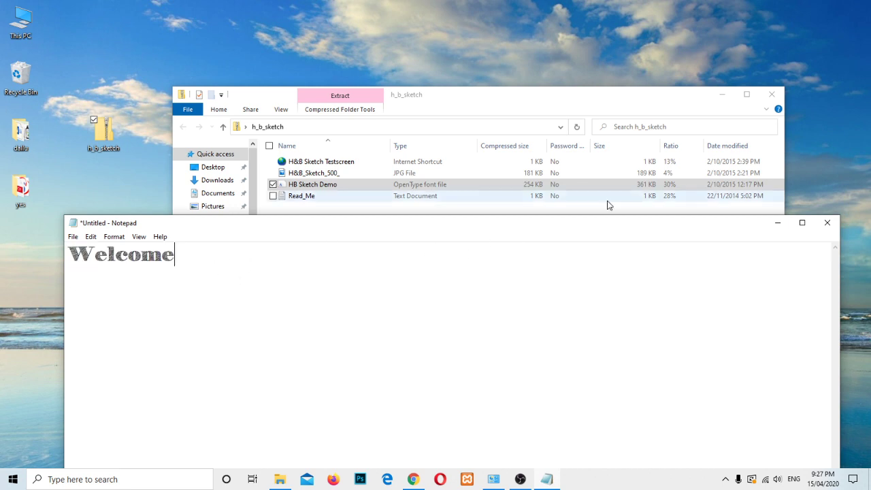
Bring Chrome back to the front and go to google.com
left_click(438, 90)
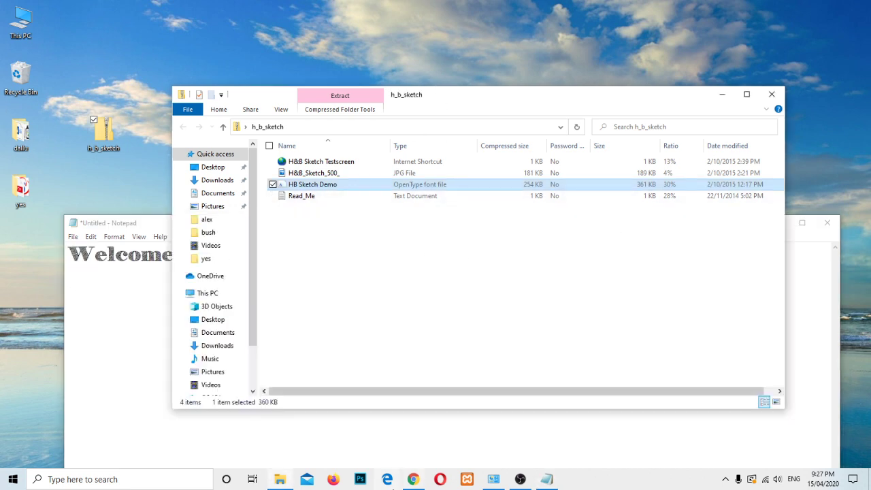
left_click(414, 481)
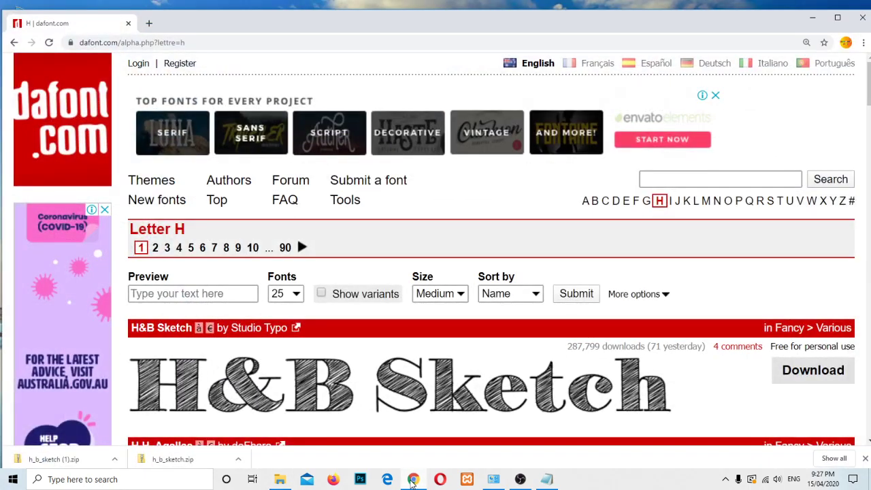
left_click(414, 481)
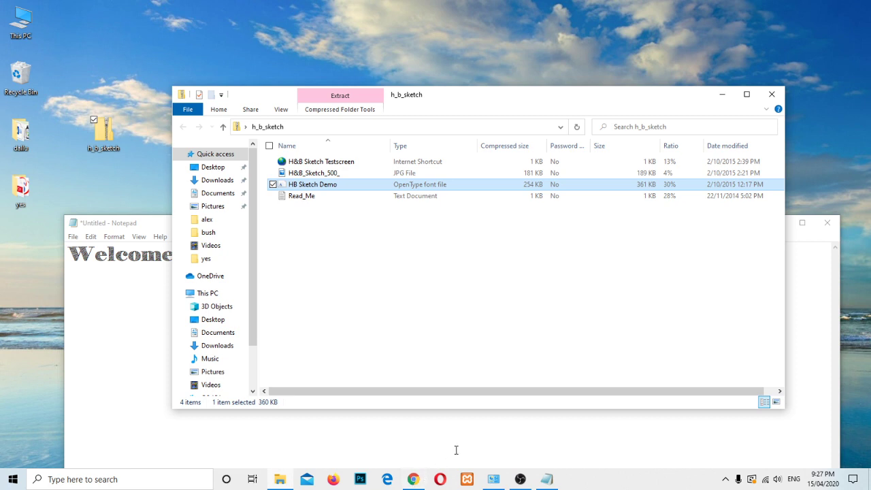
left_click(413, 480)
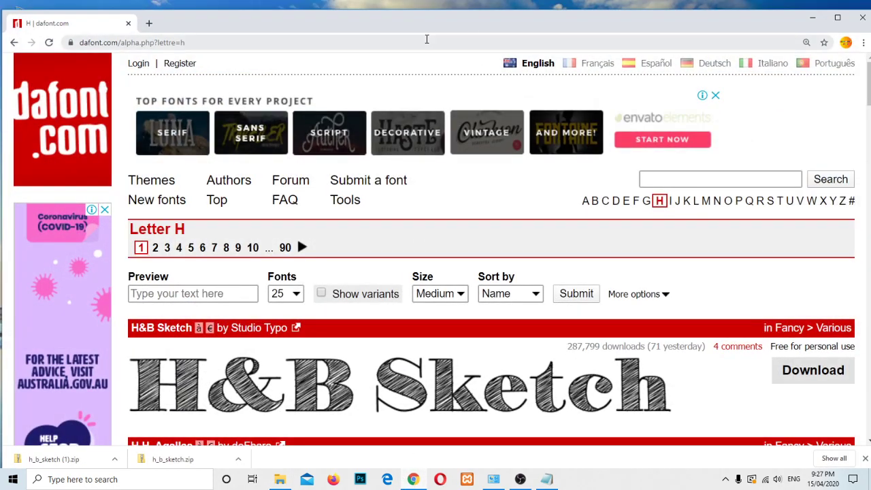
left_click(426, 40)
type("g")
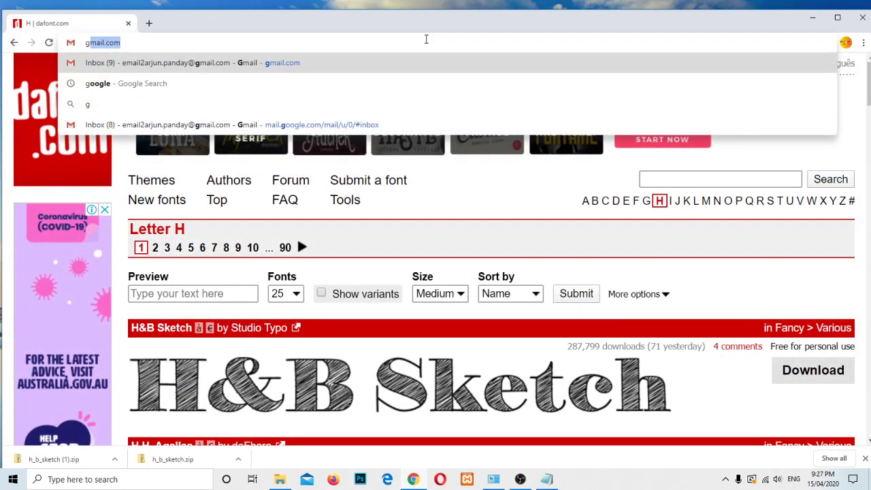
key("BackSpace")
key("BackSpace")
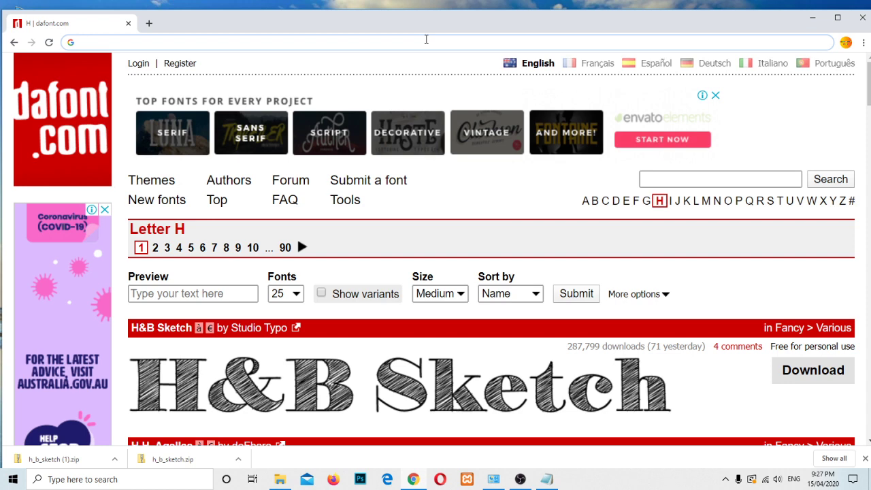
type("google.com")
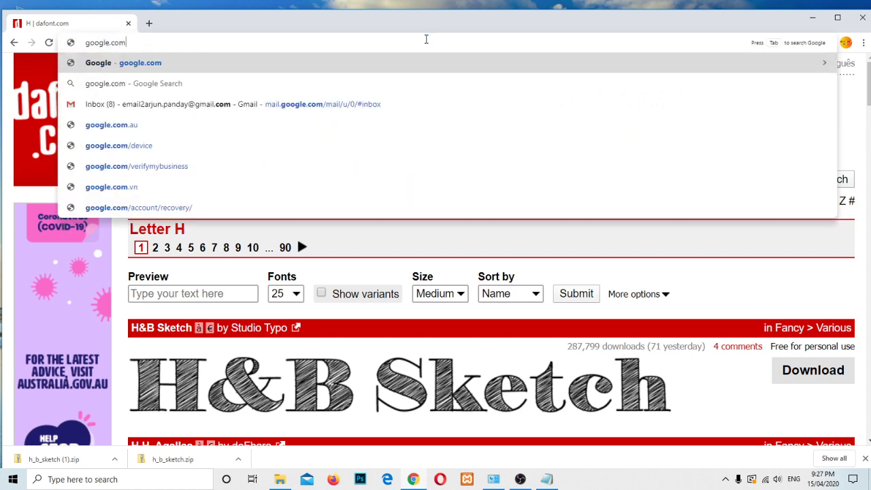
key("Return")
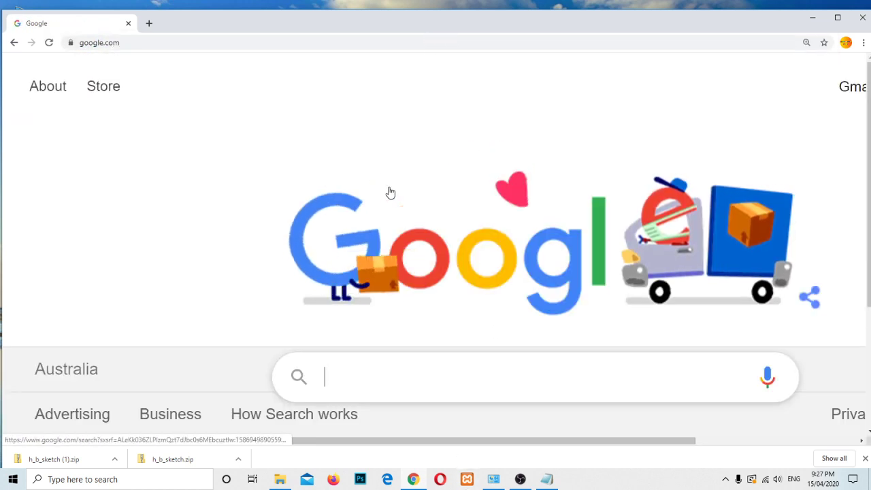
Zoom the page to 90% and search Google for 'nepali font download'
key("ctrl+minus")
key("ctrl+minus")
key("ctrl+minus")
key("ctrl+minus")
key("ctrl+minus")
key("ctrl+minus")
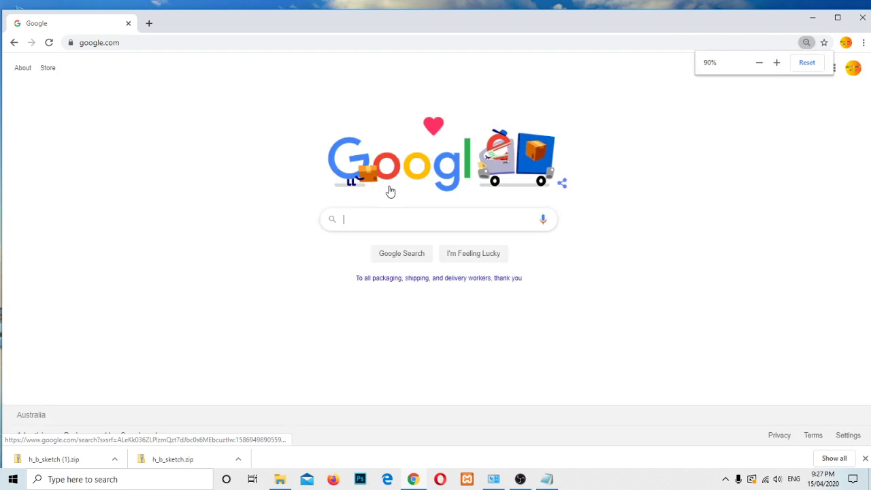
left_click(407, 218)
type("nep")
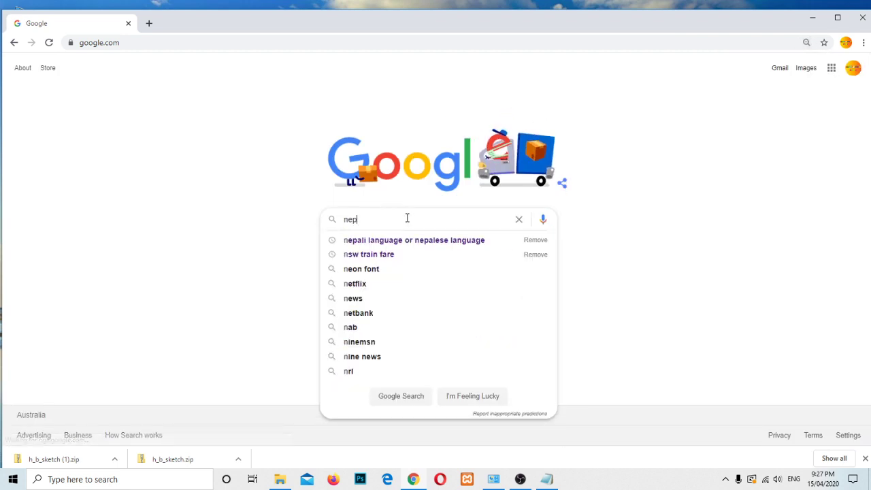
type("ali font dow")
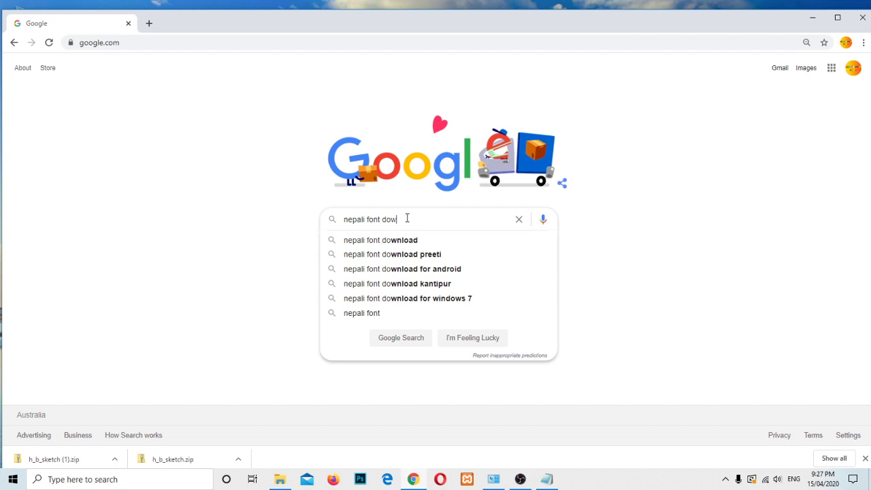
type("nload")
key("Return")
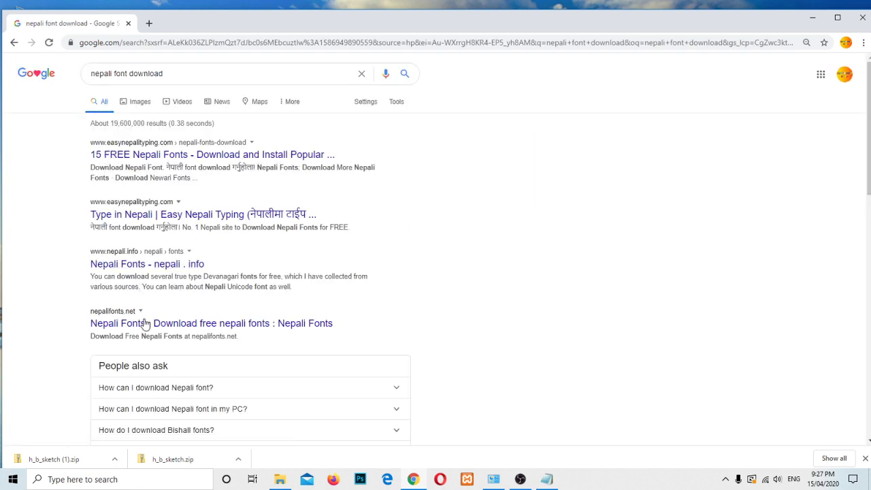
Browse the results, then search nepalifonts.net for 'kantipur'
scroll(519, 253, "down", 4)
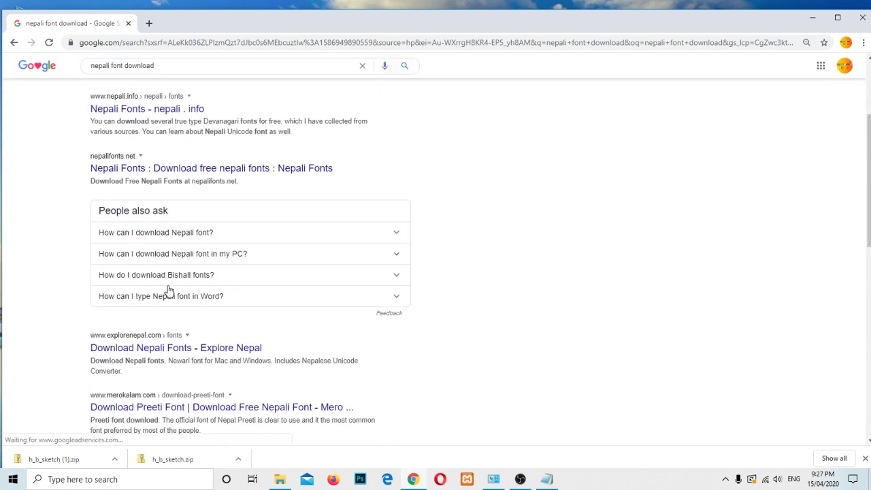
scroll(170, 291, "up", 4)
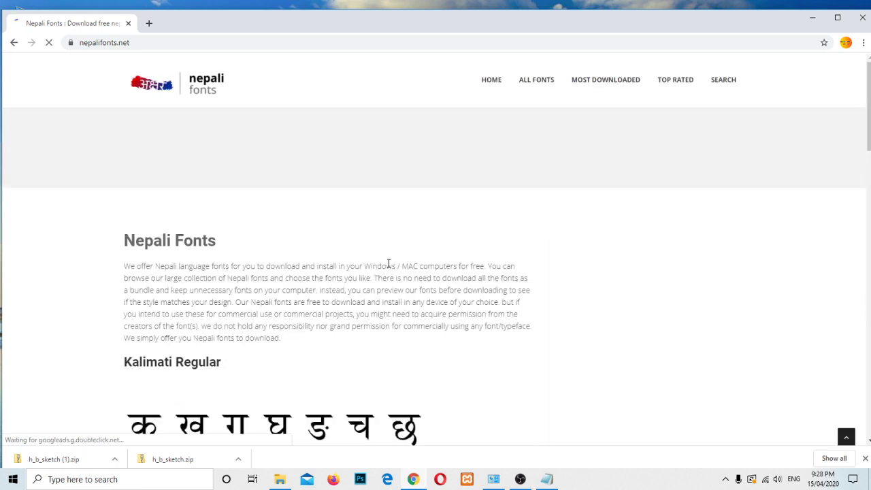
scroll(295, 301, "down", 6)
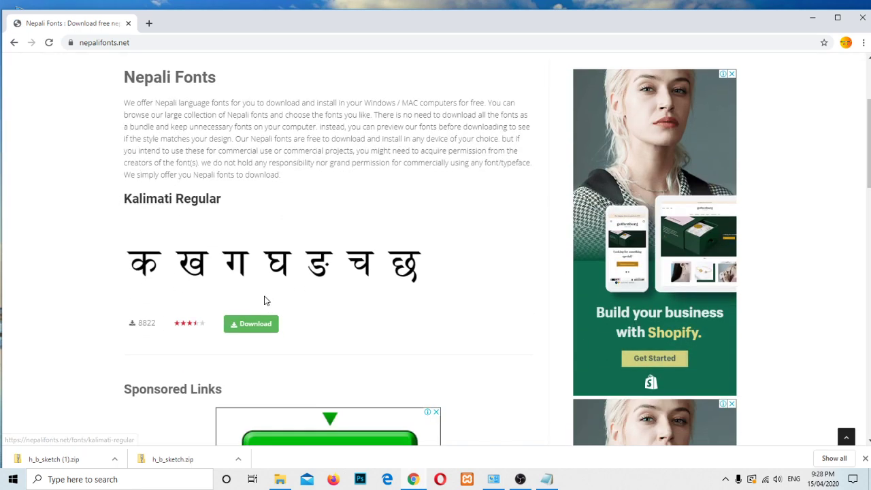
scroll(166, 262, "up", 5)
scroll(181, 246, "down", 10)
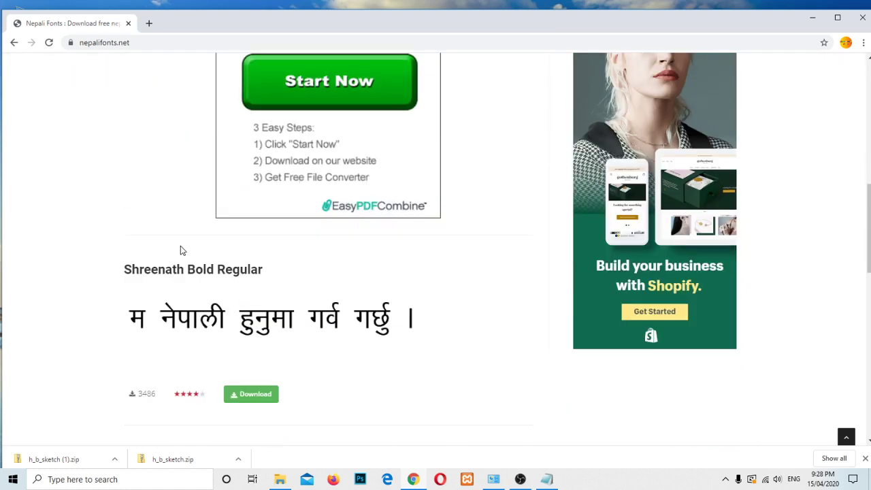
scroll(422, 258, "down", 3, "ctrl")
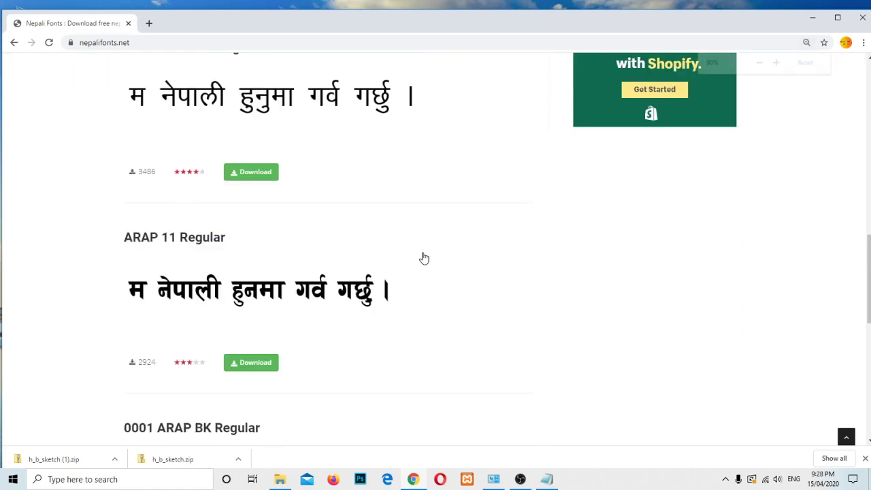
scroll(485, 256, "up", 6)
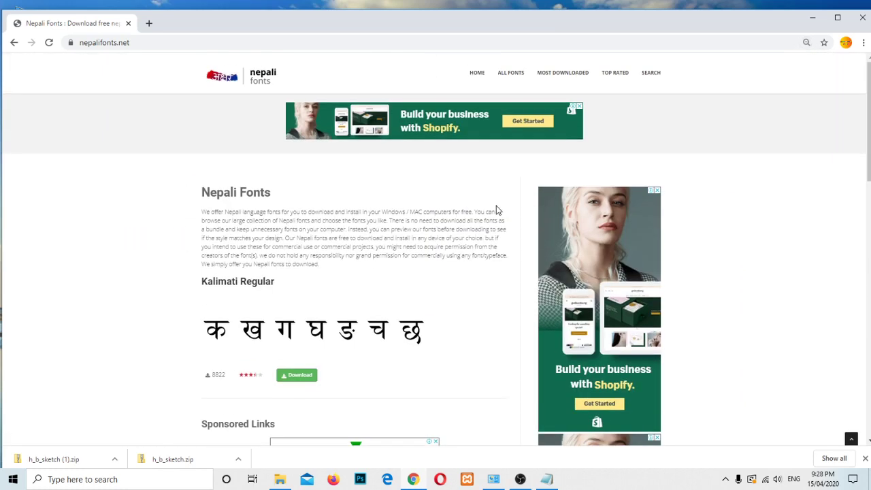
scroll(670, 137, "up", 3, "ctrl")
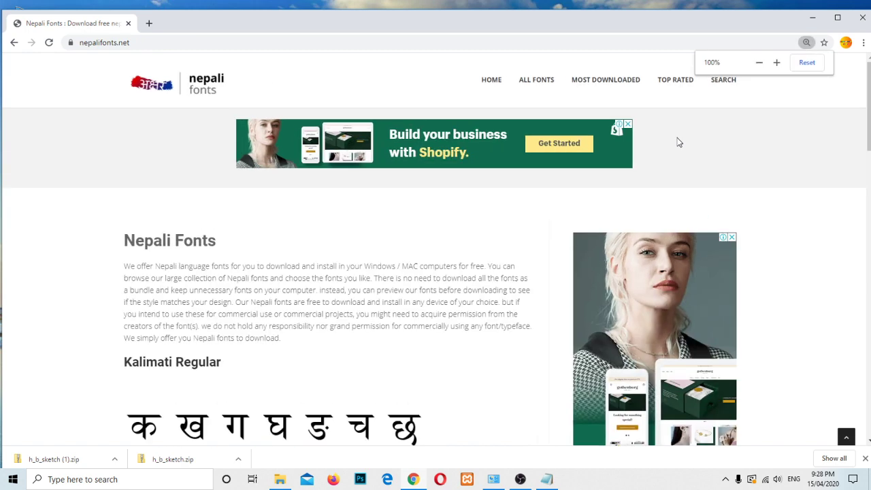
left_click(606, 80)
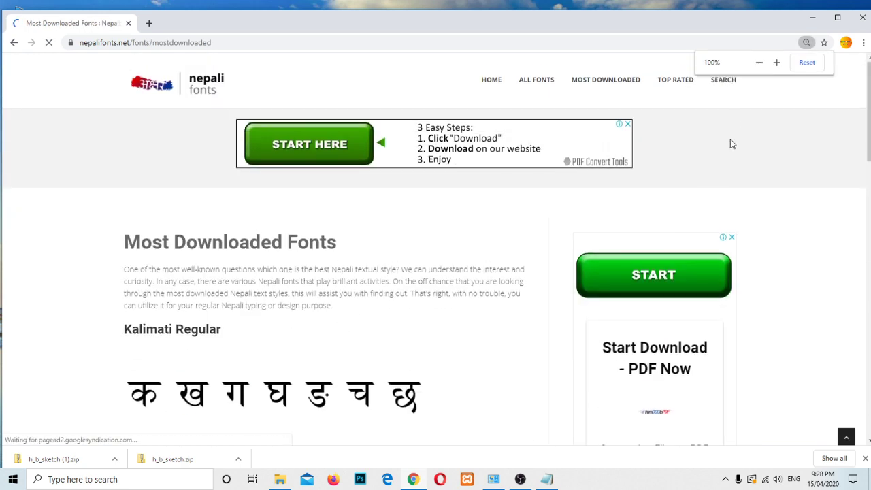
left_click(720, 82)
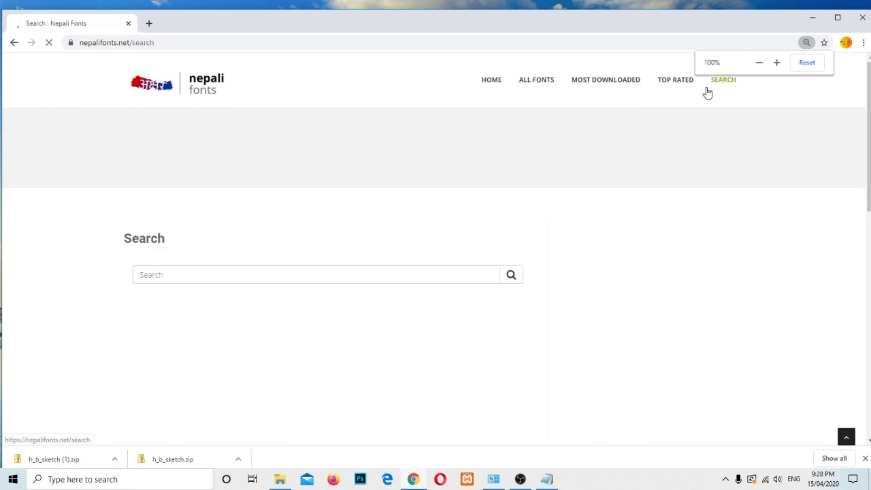
left_click(235, 273)
type("kantipur")
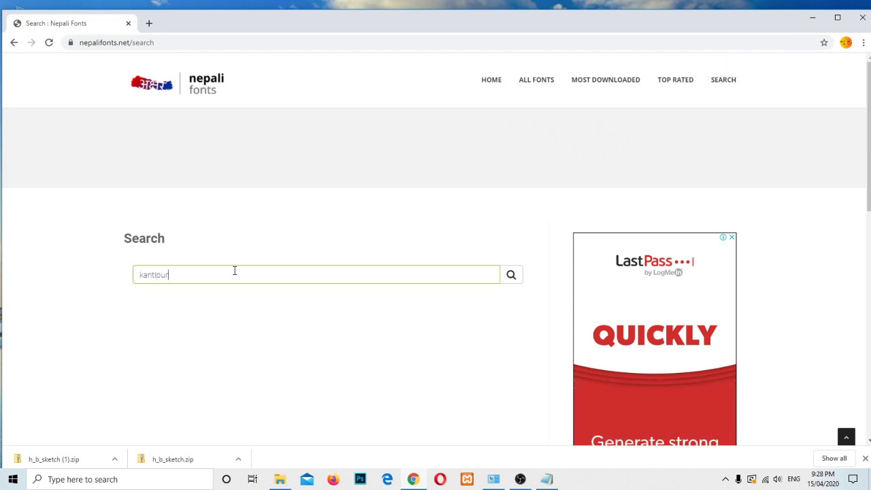
key("Return")
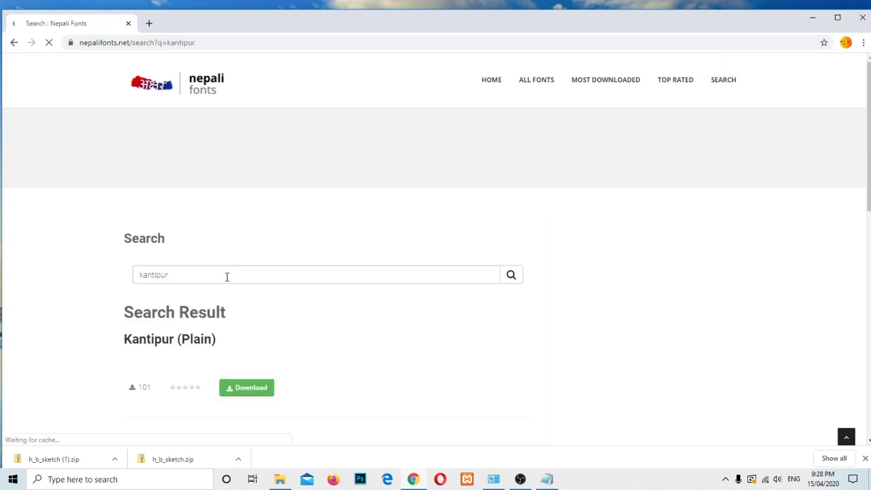
Download the Kantipur Regular font zip, then minimise Chrome
scroll(334, 321, "down", 2)
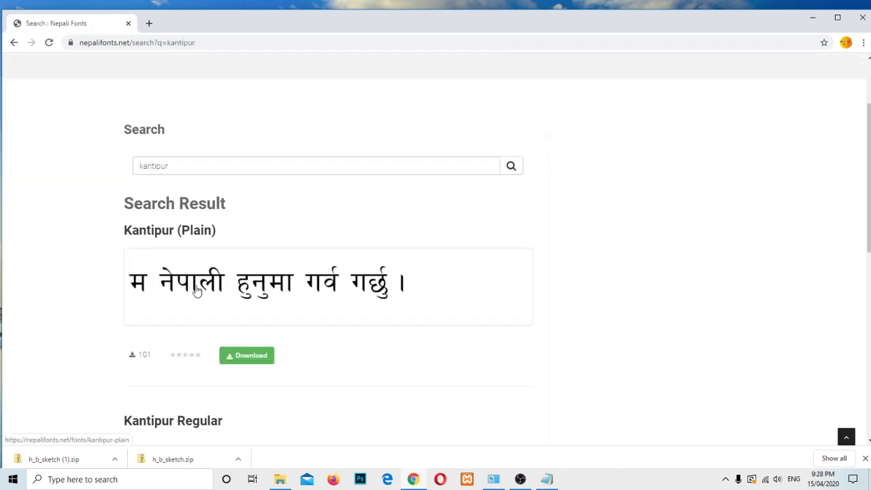
scroll(195, 292, "down", 2)
scroll(197, 290, "down", 3)
scroll(196, 288, "up", 2)
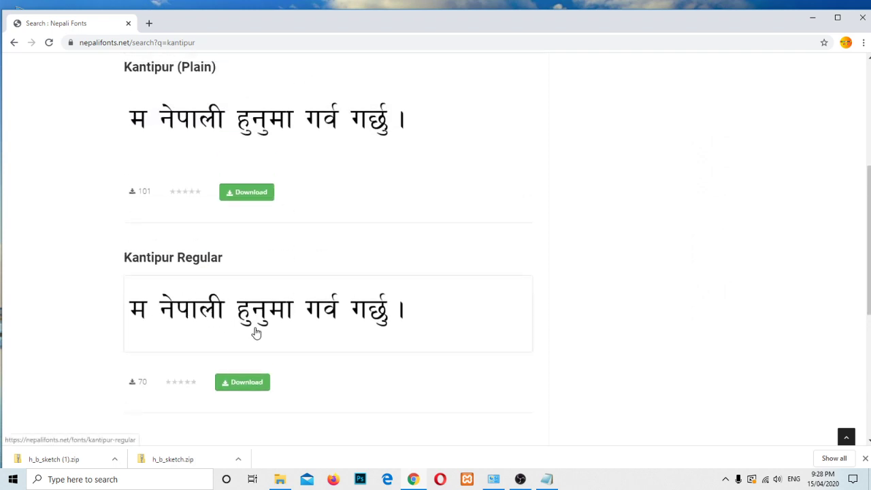
left_click(254, 387)
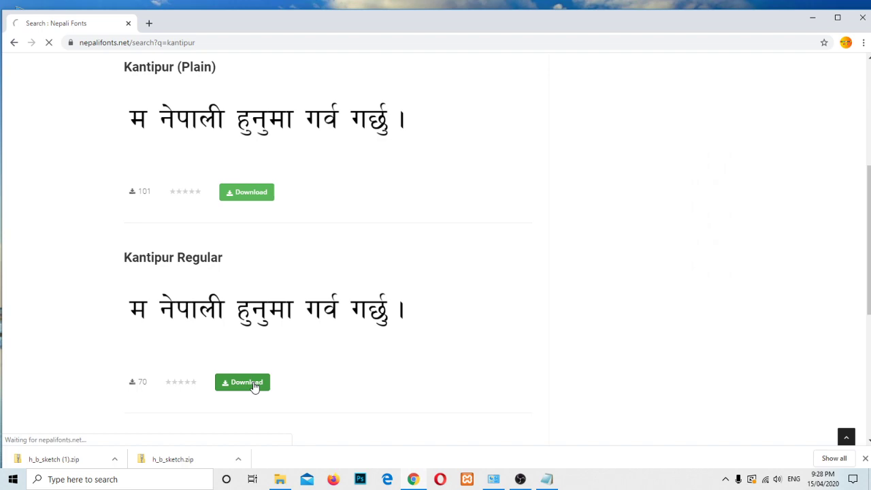
scroll(251, 364, "down", 3)
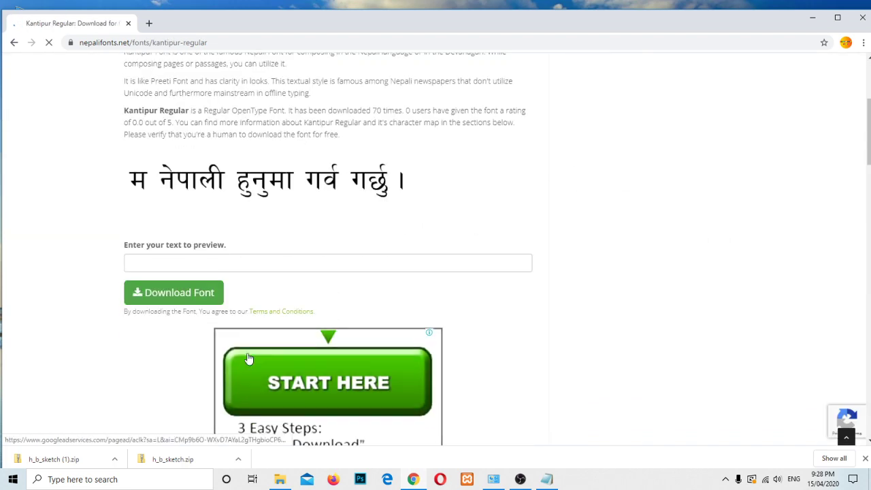
left_click(196, 294)
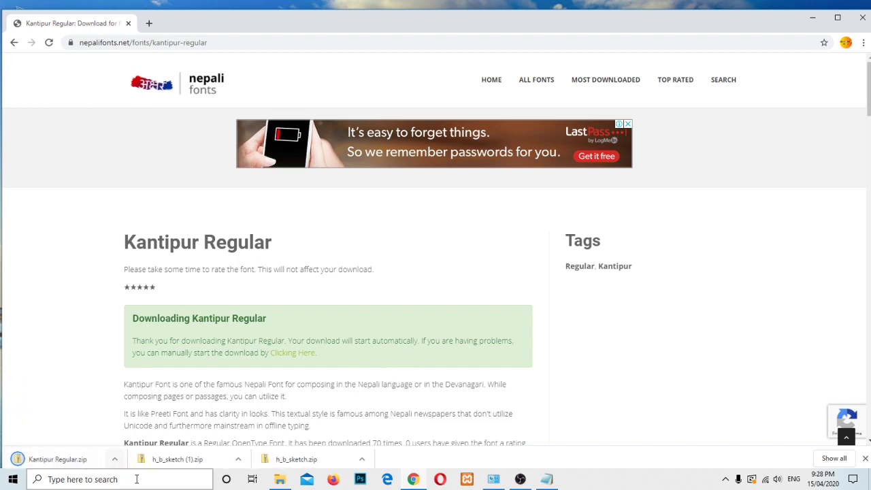
left_click(115, 460)
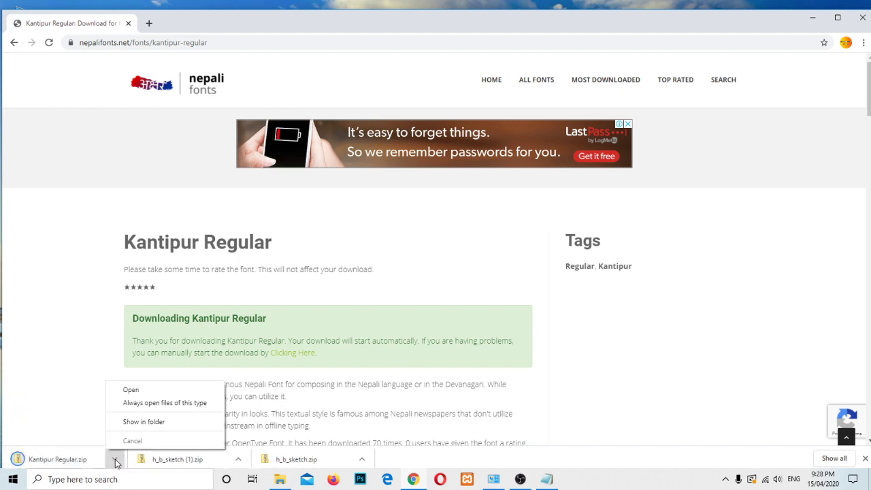
left_click(158, 403)
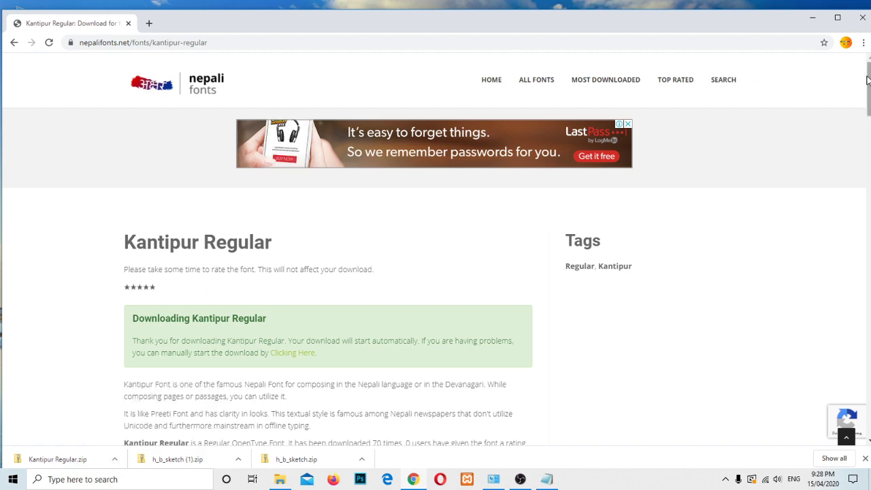
left_click(813, 18)
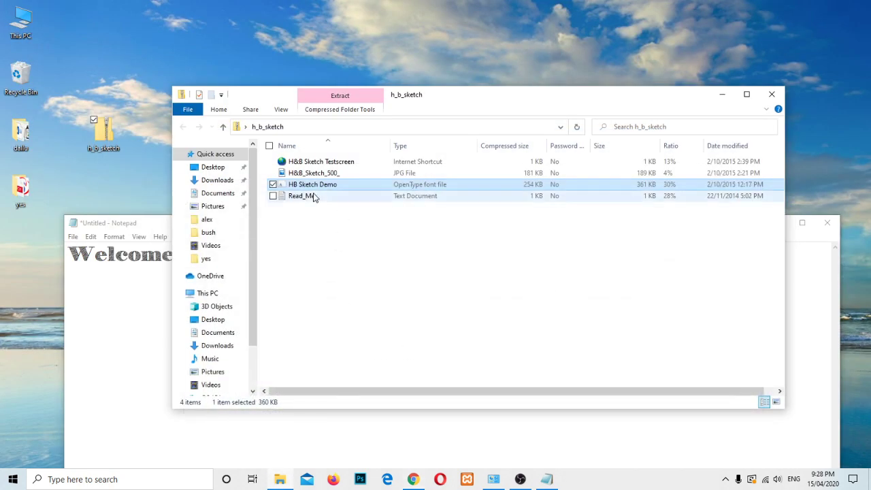
Close the archive and Notepad without saving, then move the Kantipur Regular zip from Downloads to the desktop
left_click(771, 96)
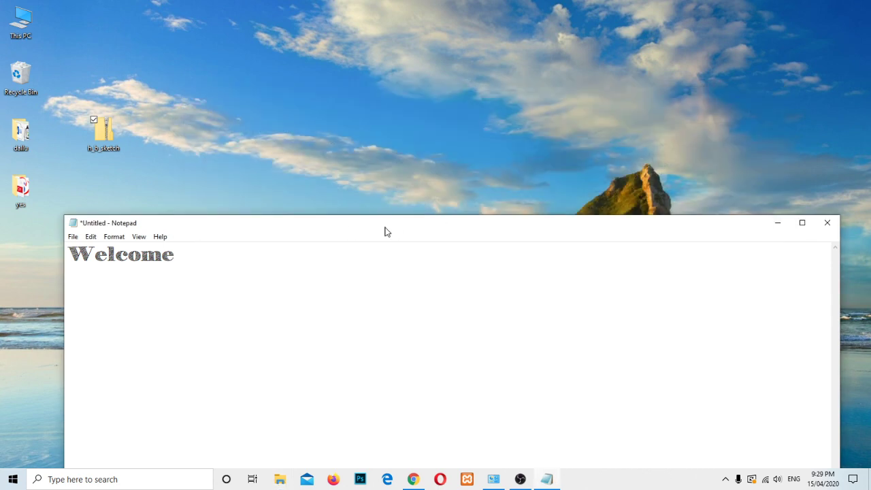
left_click(828, 222)
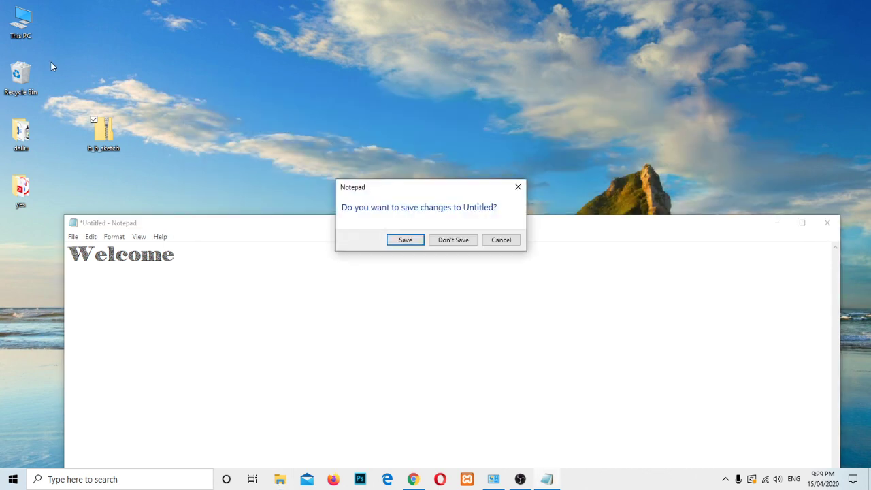
left_click(457, 242)
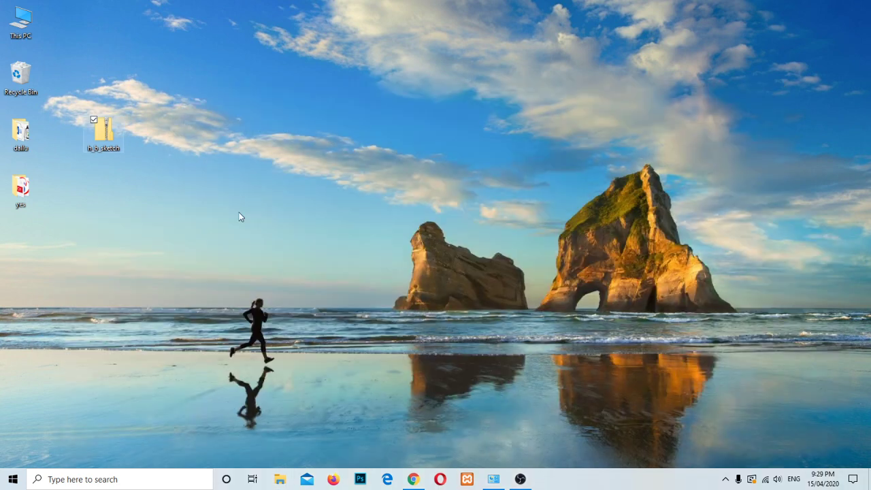
double_click(28, 28)
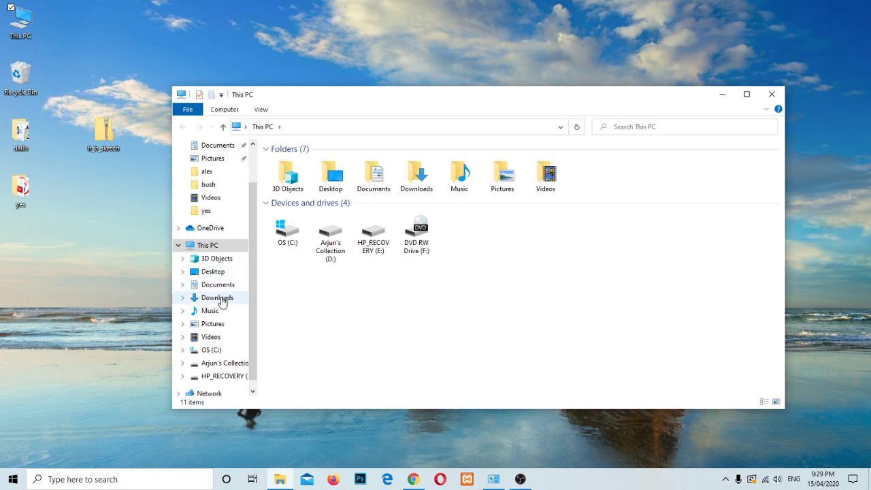
left_click(219, 298)
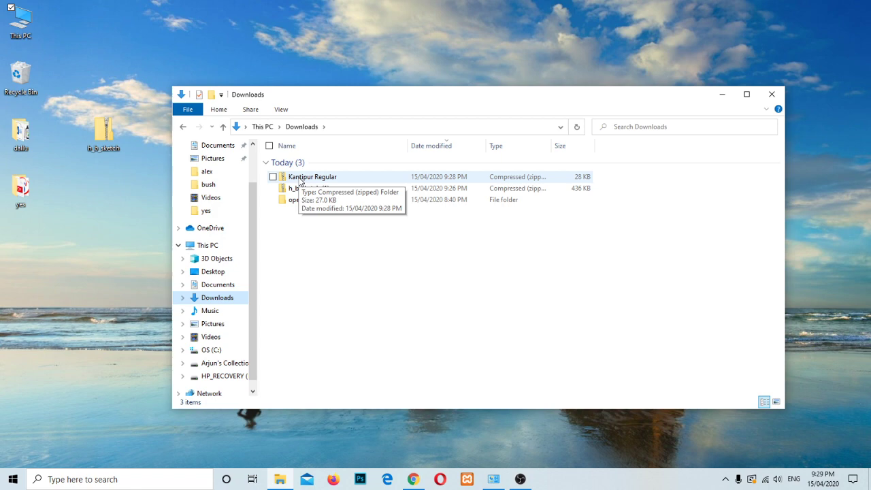
left_click_drag(300, 179, 102, 208)
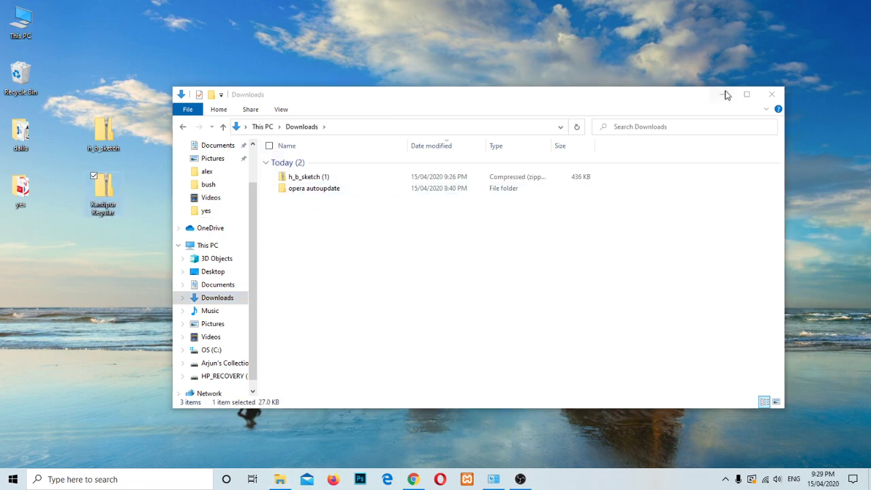
left_click(772, 95)
Extract the Kantipur Regular zip and install the OpenType font from its inner folder
right_click(103, 195)
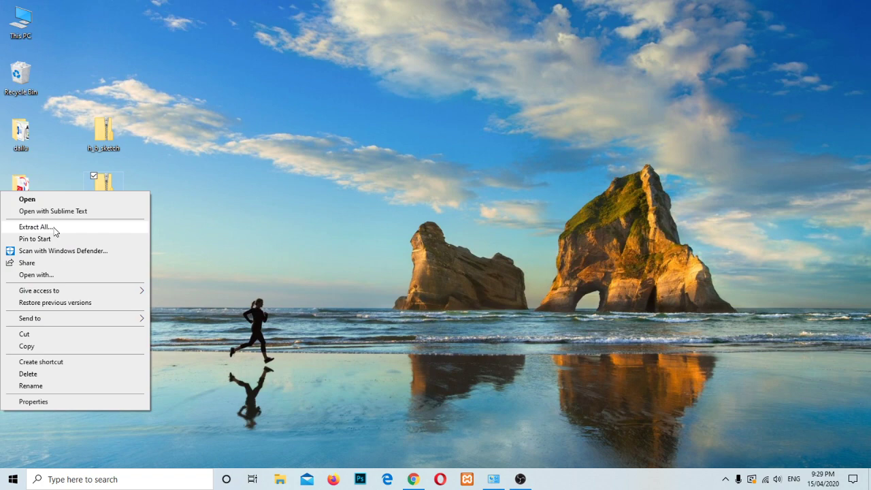
left_click(54, 230)
left_click(528, 344)
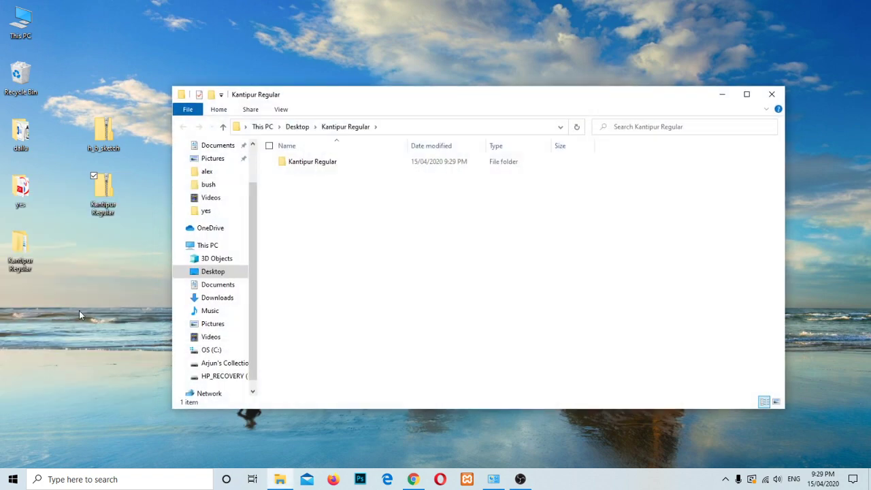
left_click(772, 95)
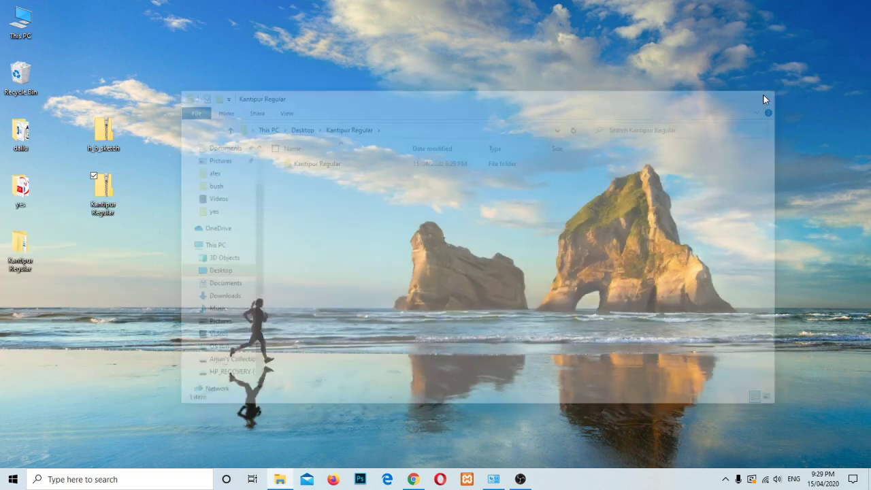
left_click_drag(28, 251, 230, 195)
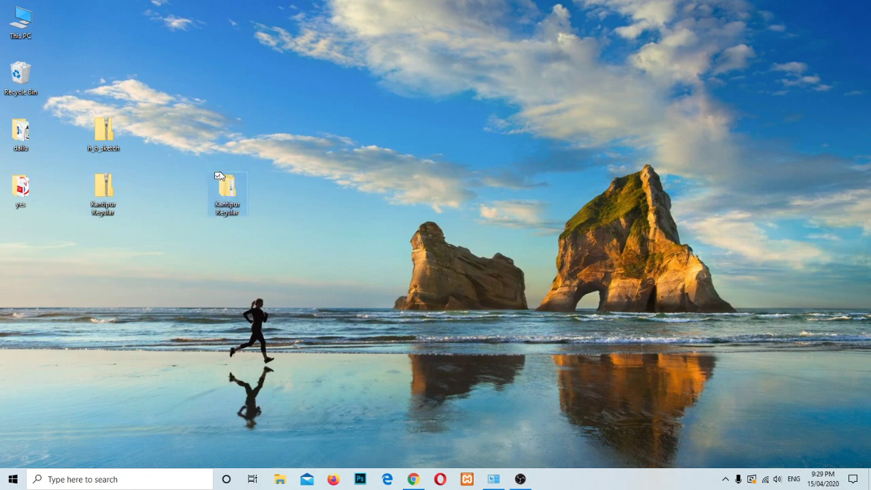
double_click(233, 188)
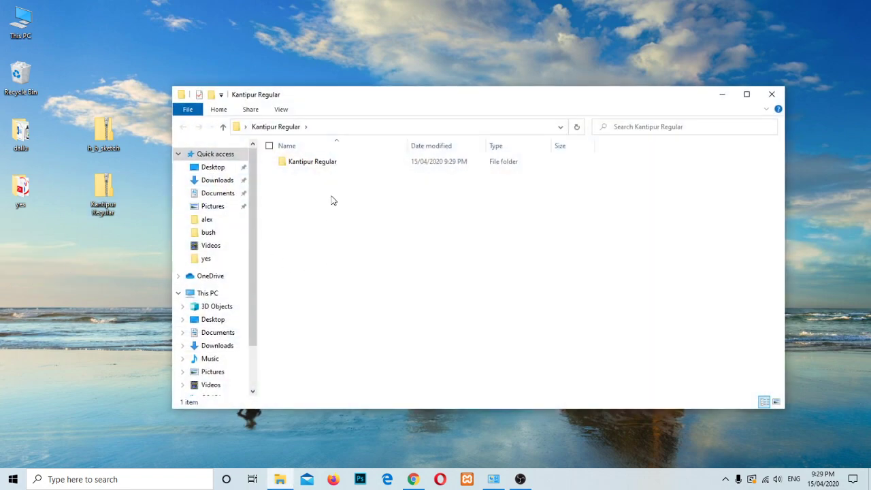
double_click(318, 164)
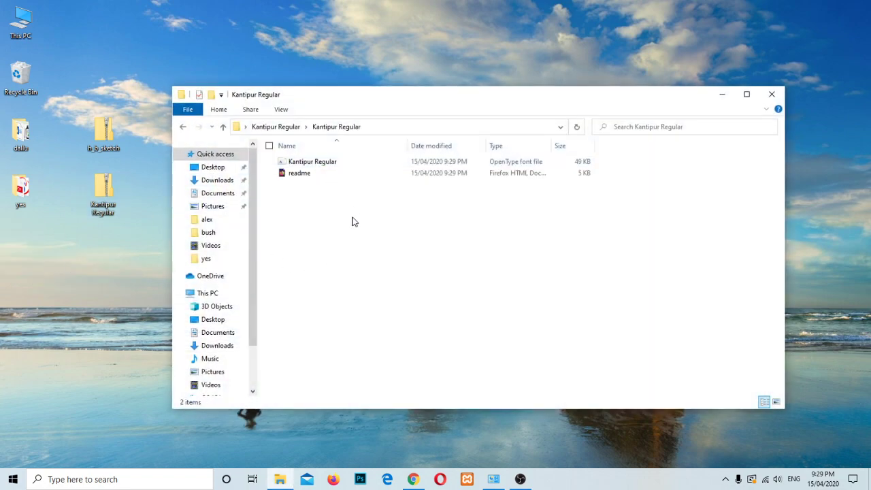
right_click(316, 162)
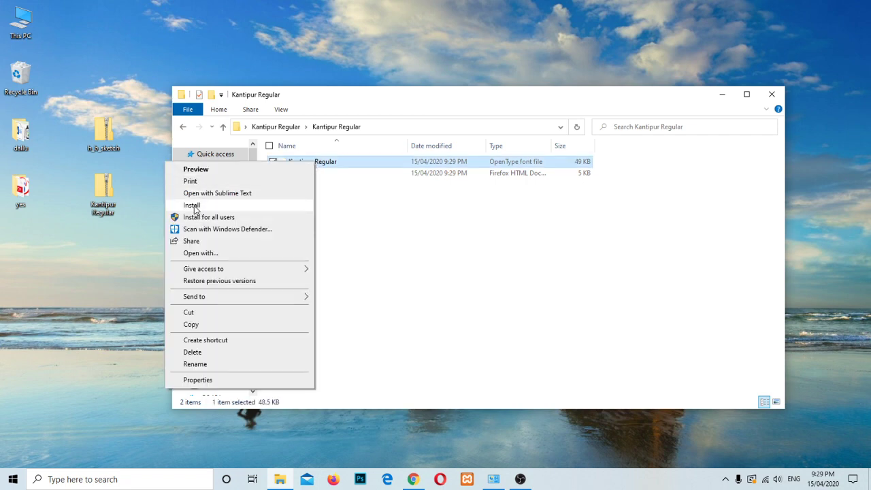
left_click(192, 206)
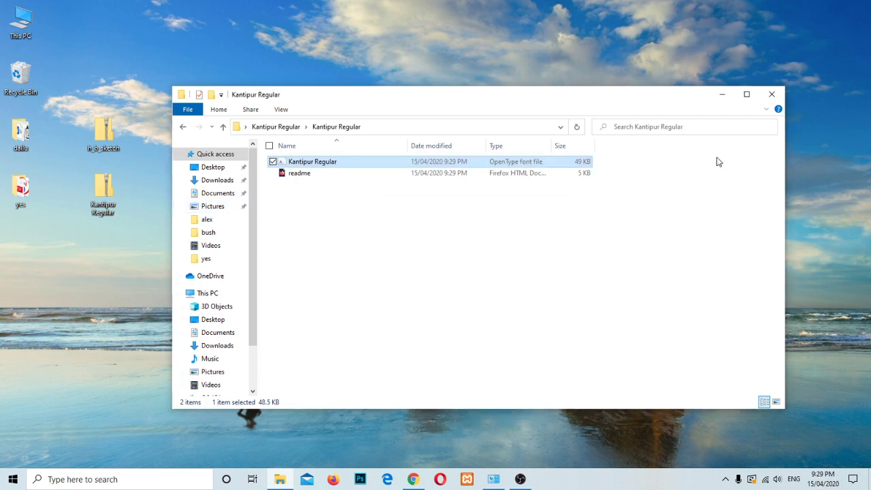
Open Control Panel from search and go into its Fonts folder
left_click(171, 481)
type("cont")
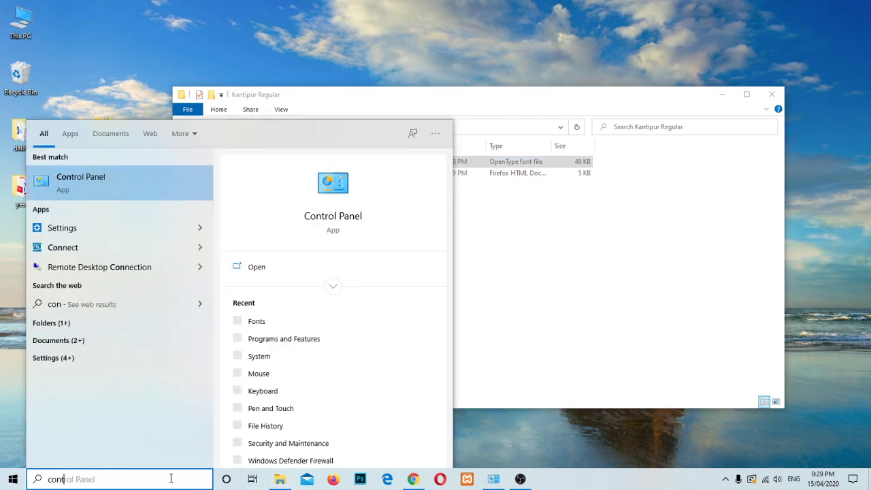
key("Return")
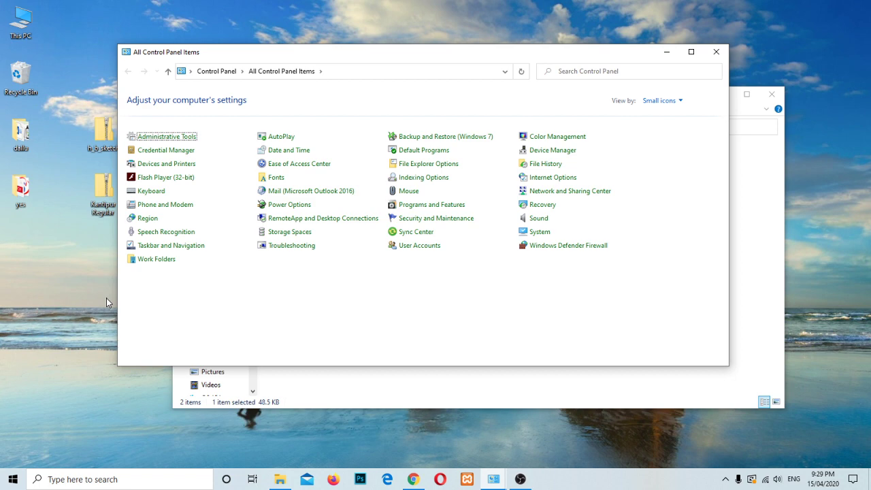
left_click(275, 178)
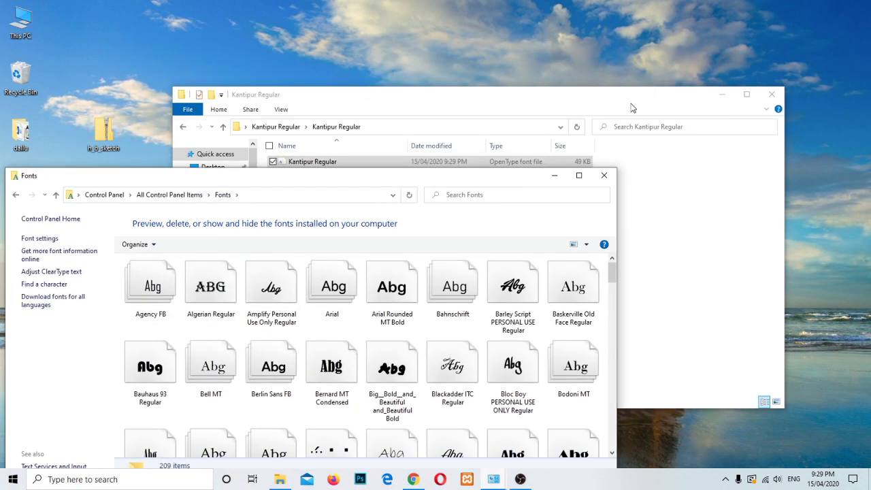
Close the Kantipur Regular folder window, move the Fonts window right and select Big_Bold
left_click(634, 109)
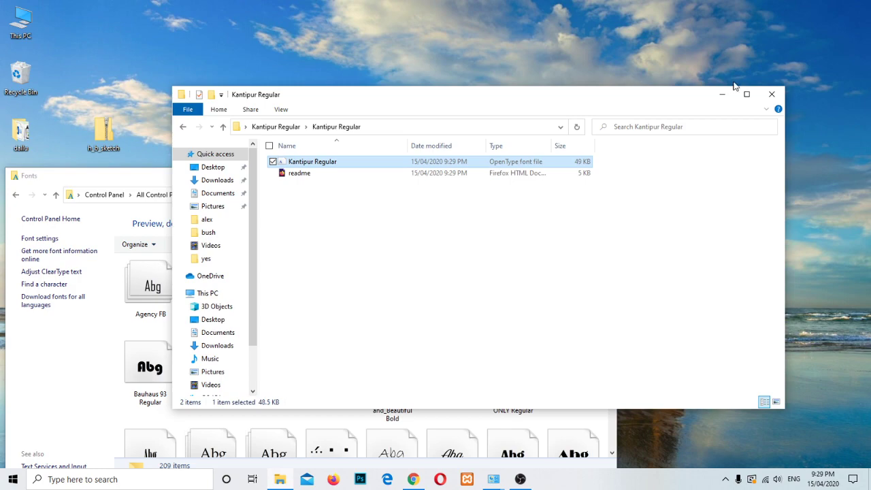
left_click(774, 92)
left_click_drag(356, 181, 598, 66)
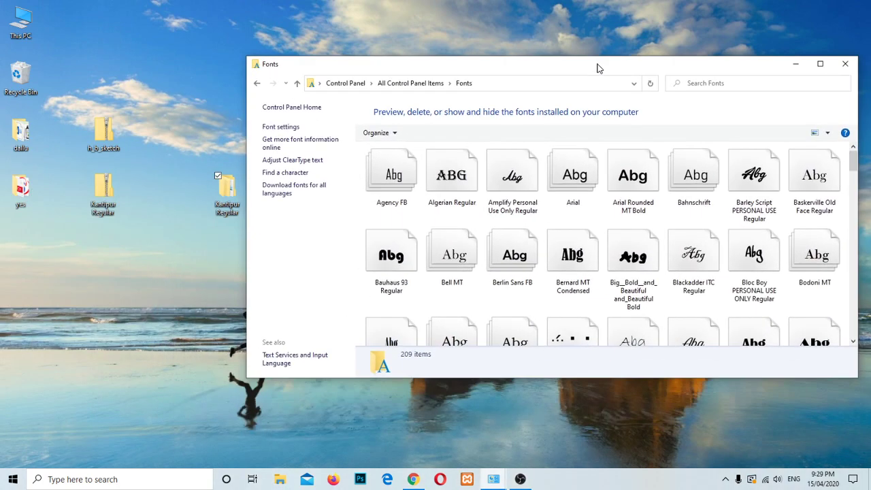
left_click(621, 264)
left_click(170, 482)
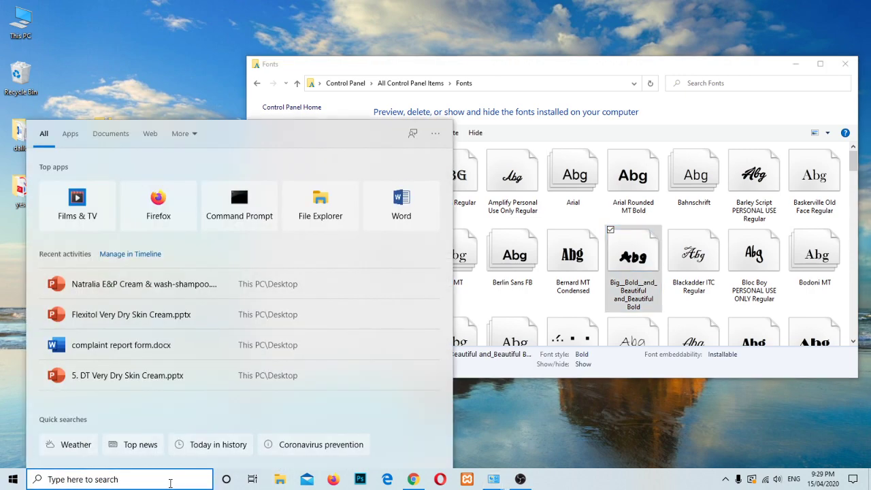
Launch Notepad from search and erase the stray test characters
type("note")
key("Return")
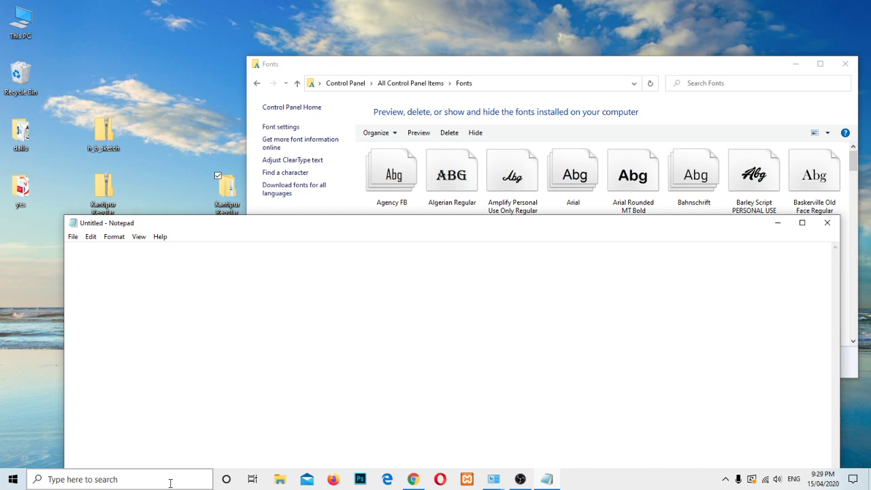
type("ara")
key("BackSpace")
key("BackSpace")
key("BackSpace")
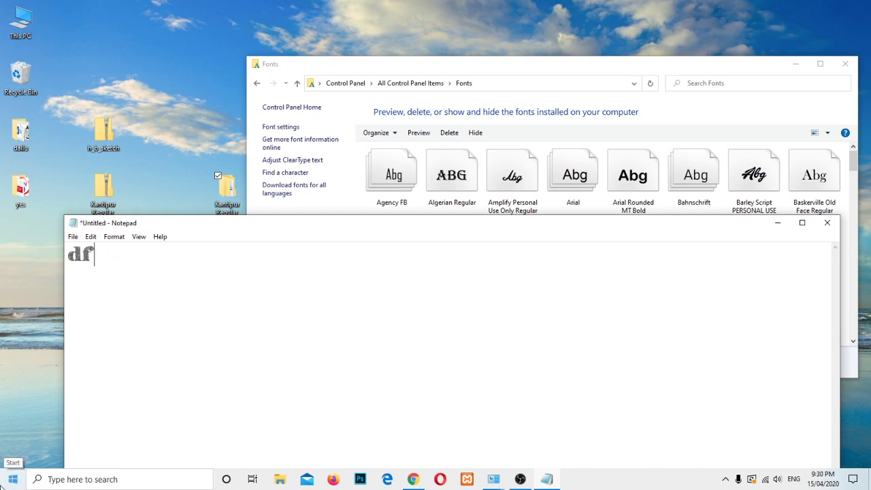
Set the note's font to Kantipur, type स्वागतम्, and select all the text
left_click(113, 236)
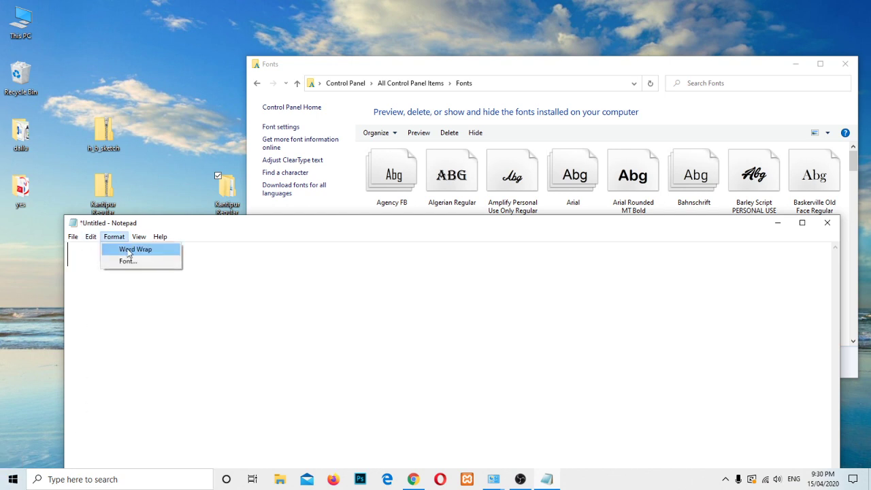
left_click(128, 261)
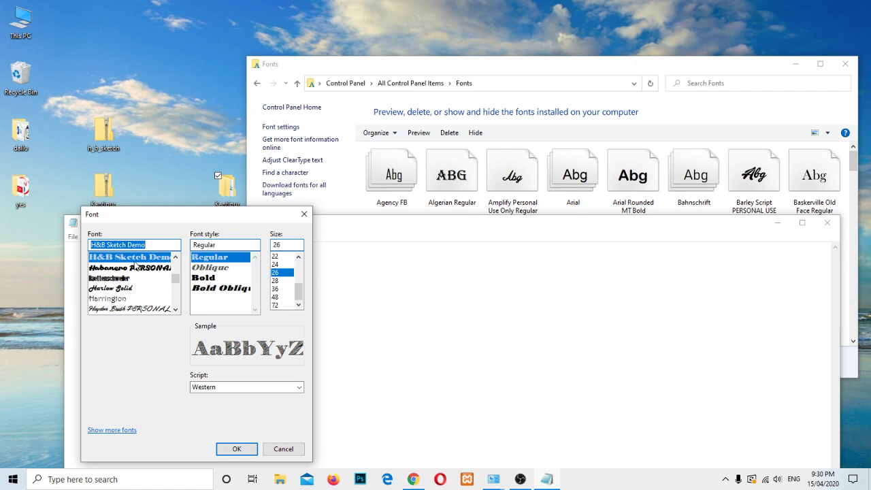
type("kan")
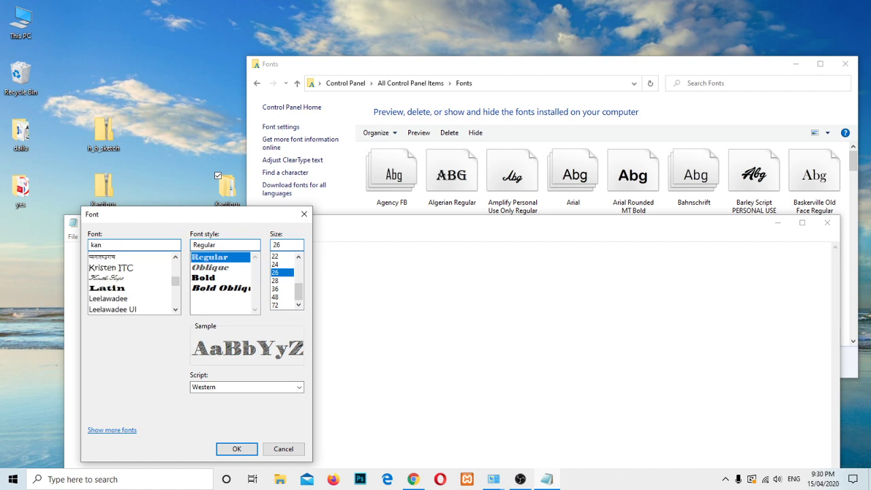
left_click(119, 258)
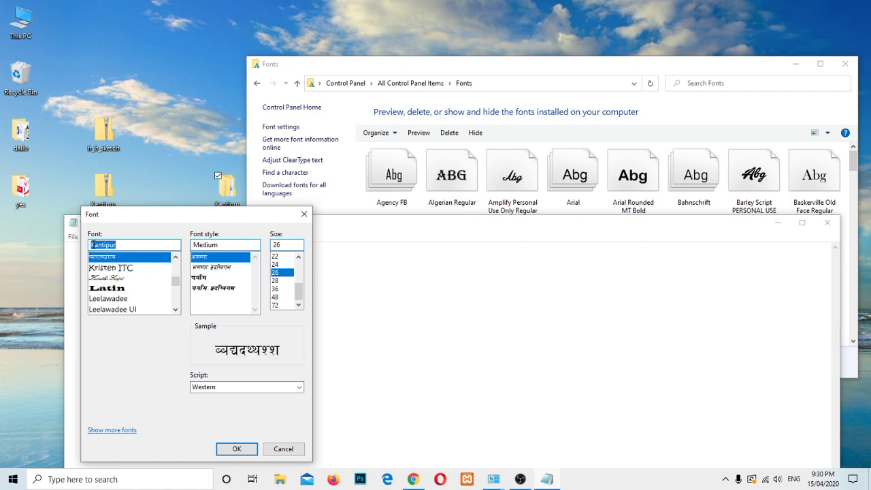
left_click(239, 449)
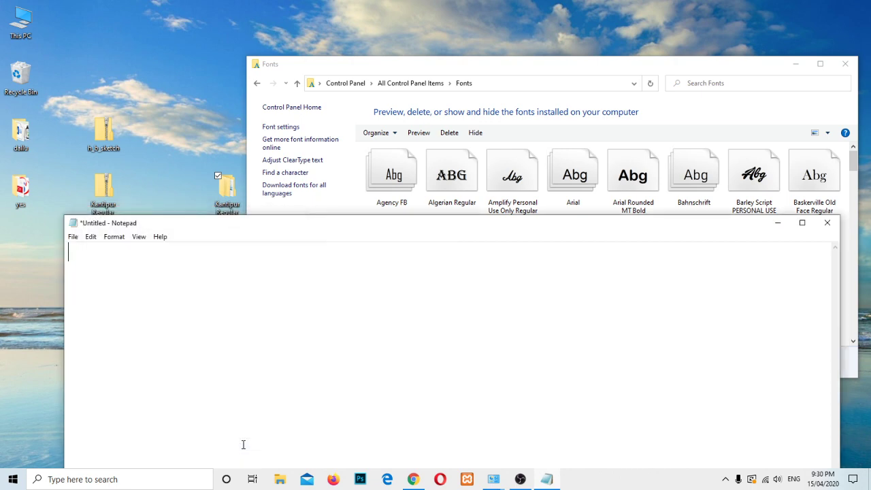
type(":jfutd")
key("ctrl+a")
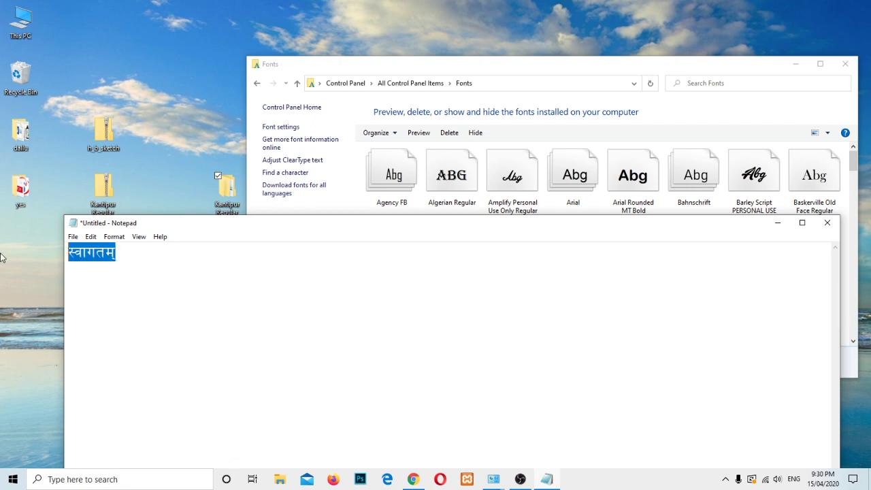
Close the note without saving, then browse the Fonts list around Big_Bold
left_click(827, 222)
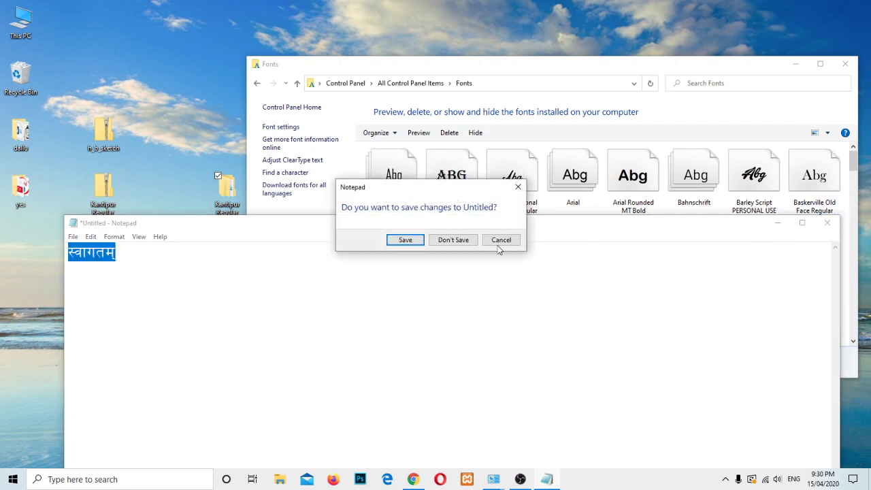
left_click(454, 240)
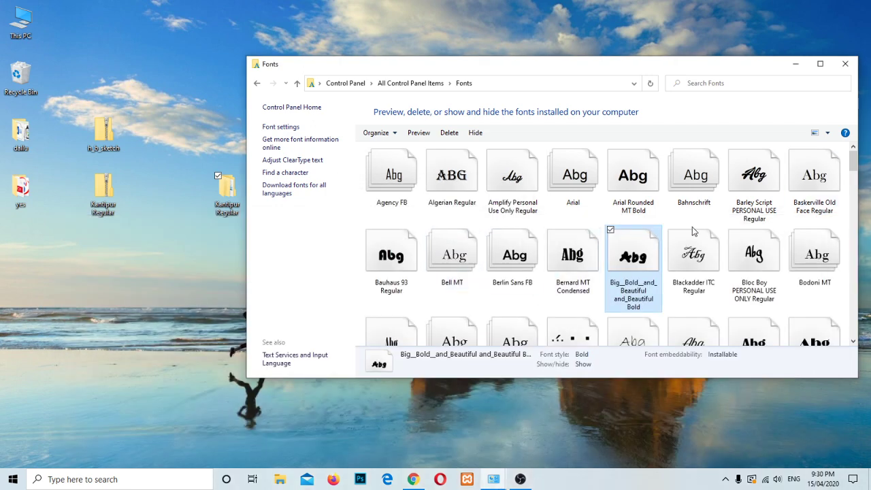
right_click(624, 258)
left_click(687, 419)
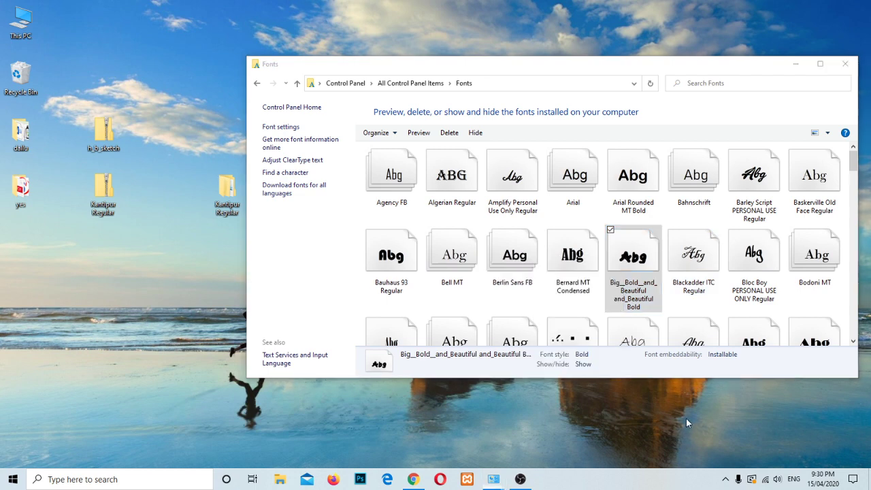
left_click(572, 253)
Permanently delete the Kantipur Medium font from the Fonts folder
key("k")
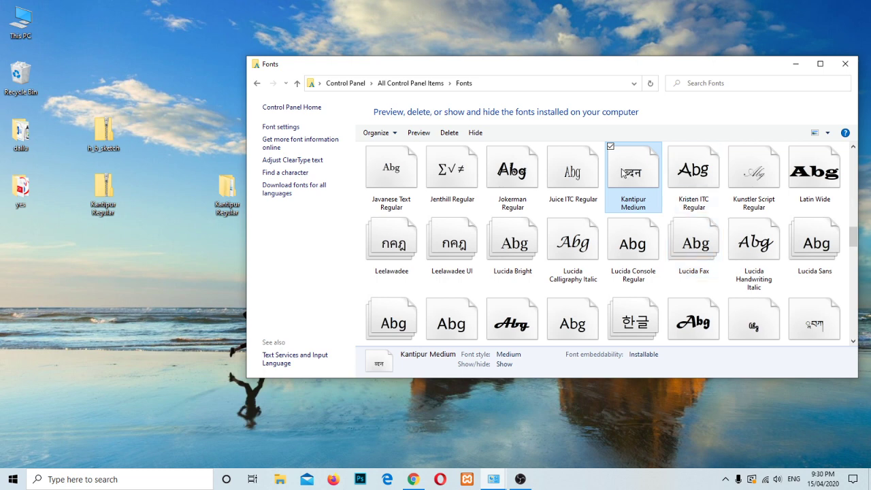
right_click(625, 173)
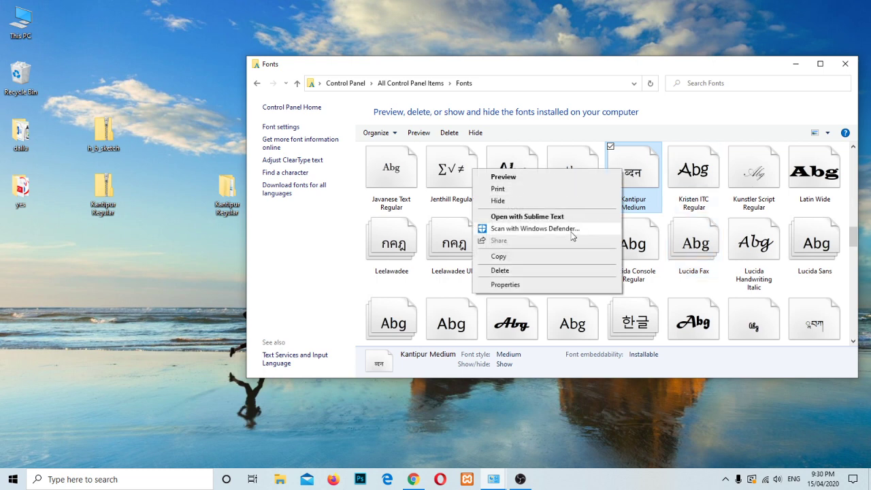
left_click(521, 269)
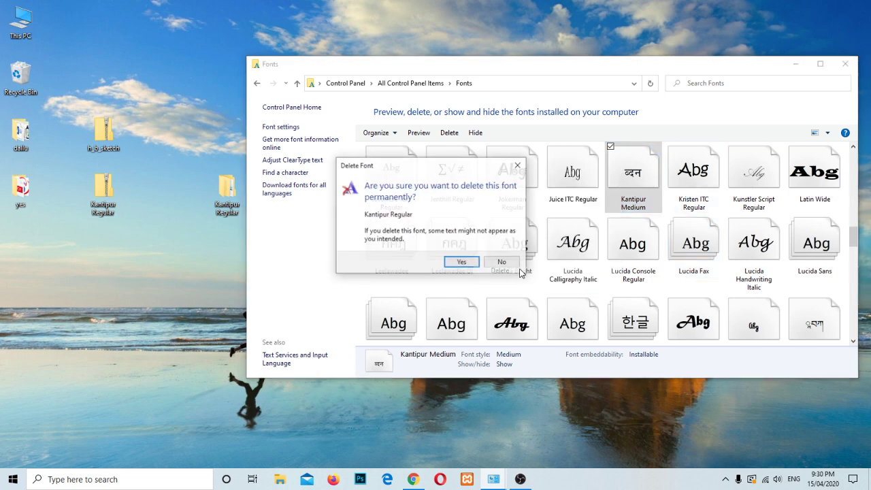
left_click(461, 262)
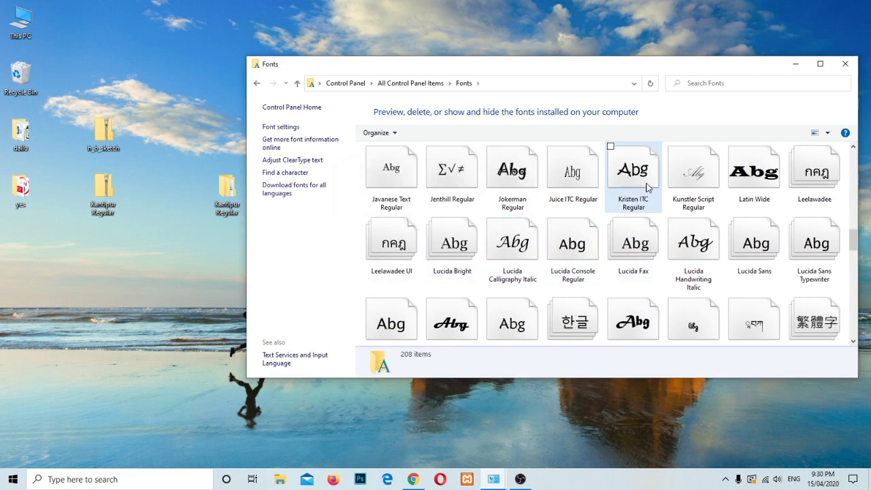
left_click(151, 480)
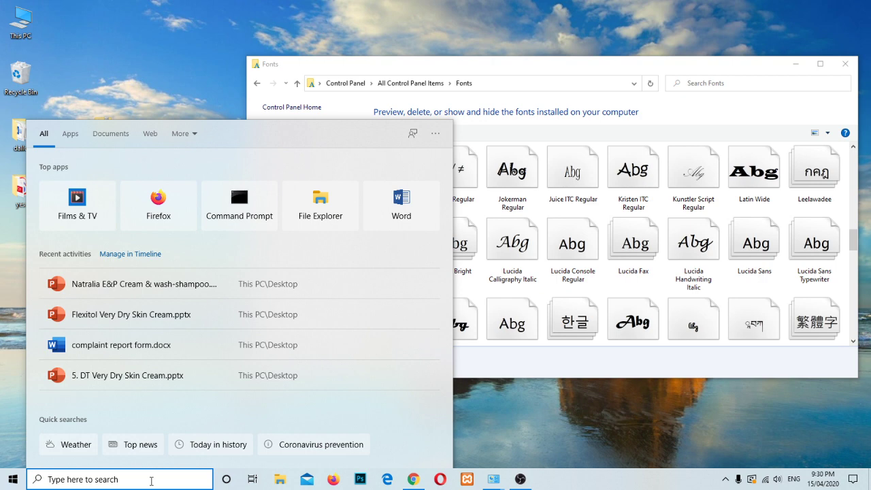
type("notepad")
key("Return")
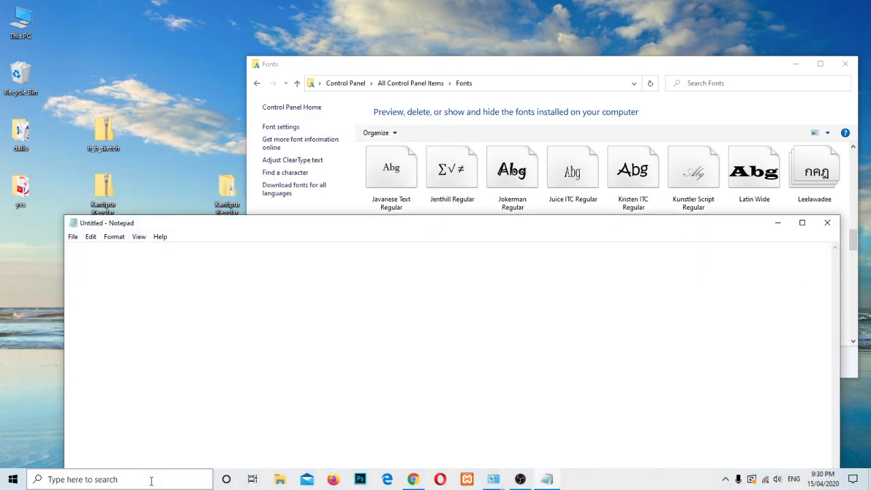
left_click(117, 236)
left_click(131, 261)
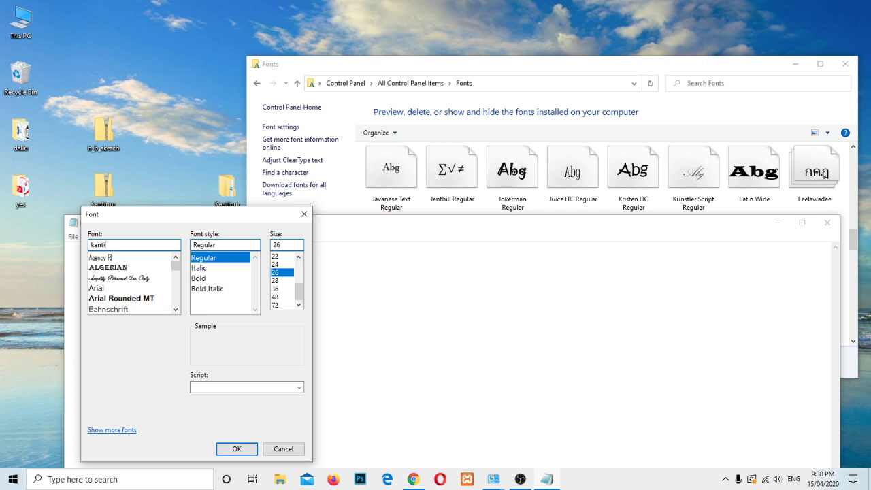
type("kantipur")
key("Return")
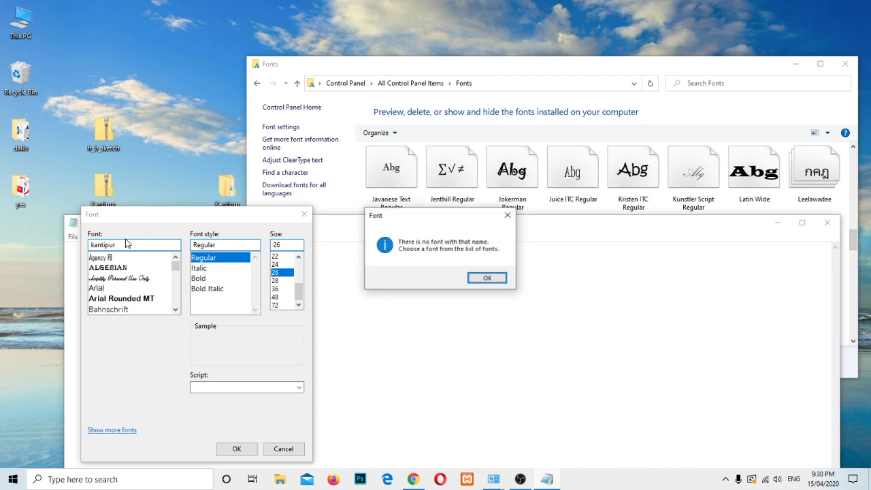
left_click(482, 279)
left_click(304, 214)
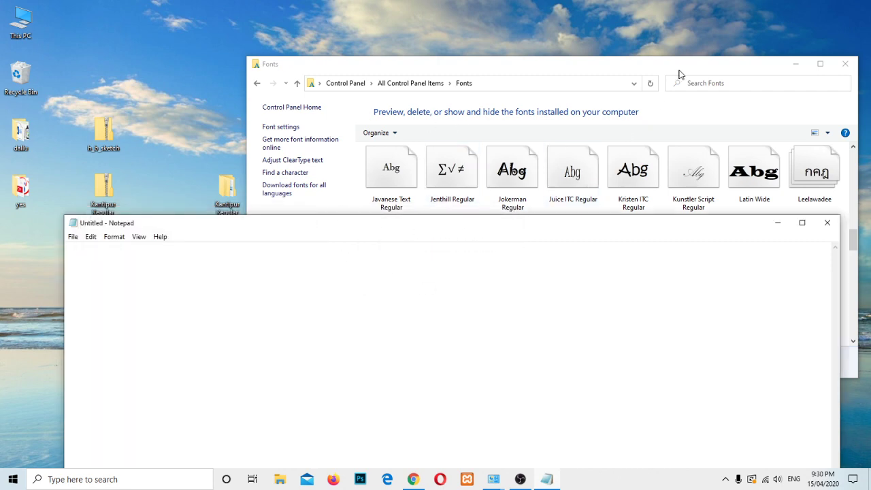
Move the Fonts and Notepad windows aside and reposition the desktop Kantipur Regular folder
left_click_drag(679, 73, 730, 122)
left_click(234, 136)
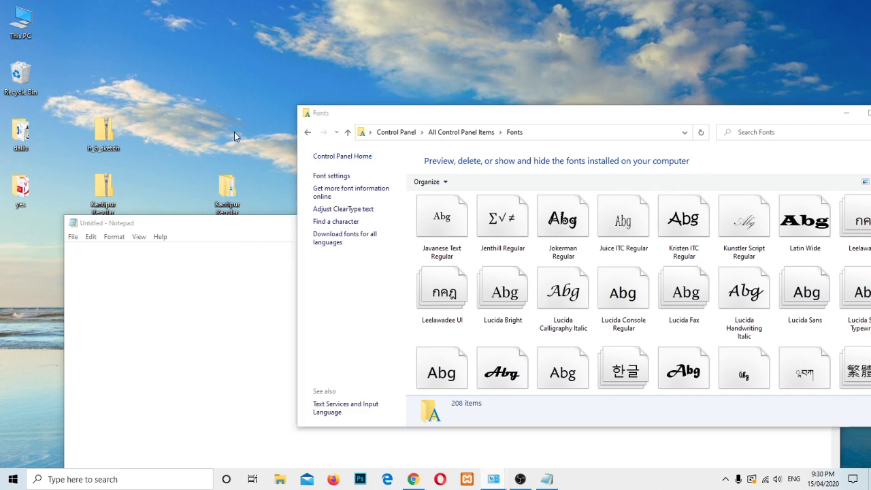
left_click_drag(231, 219, 201, 289)
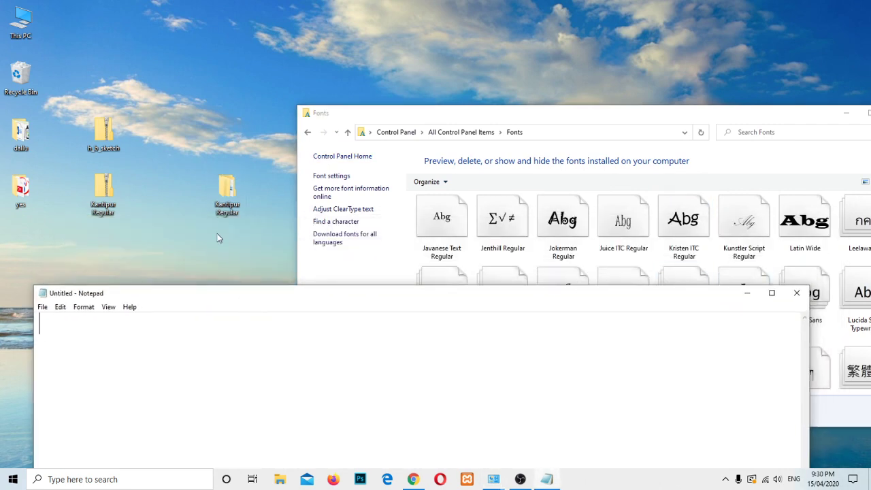
left_click_drag(232, 196, 152, 134)
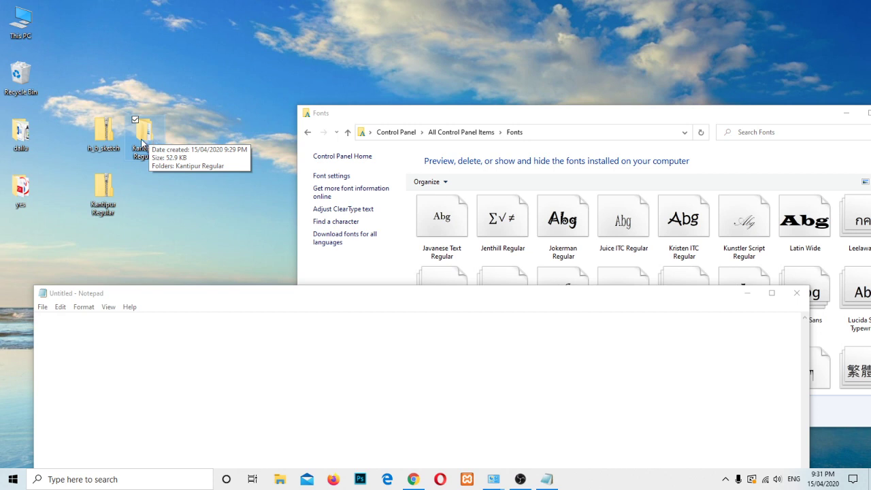
right_click(109, 140)
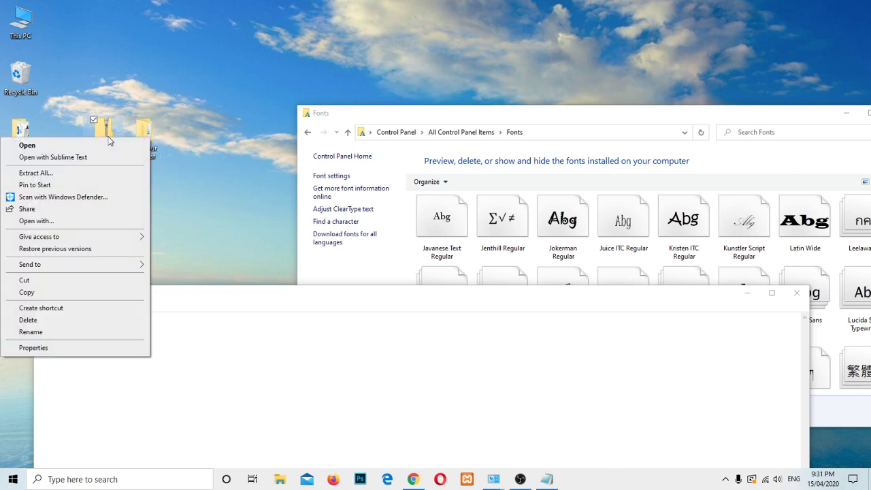
left_click(231, 174)
left_click_drag(144, 130, 181, 130)
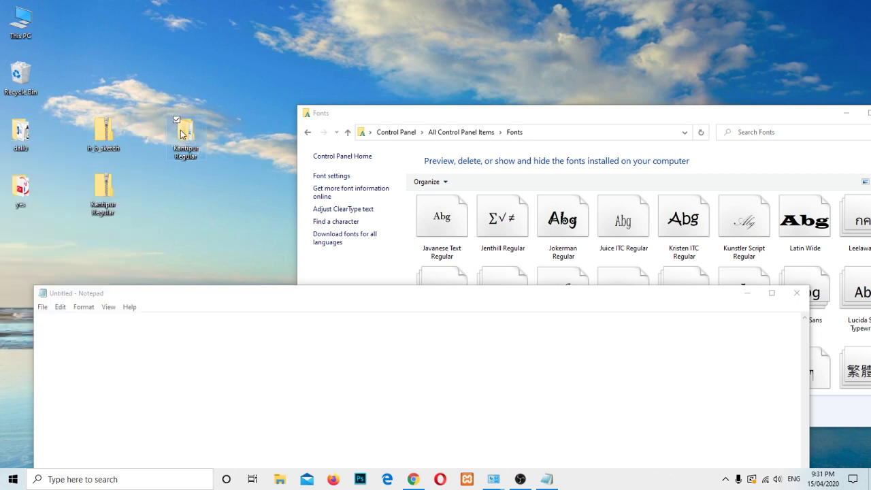
Open the nested Kantipur Regular folders and copy the .otf file into the Fonts window
double_click(185, 134)
left_click(323, 168)
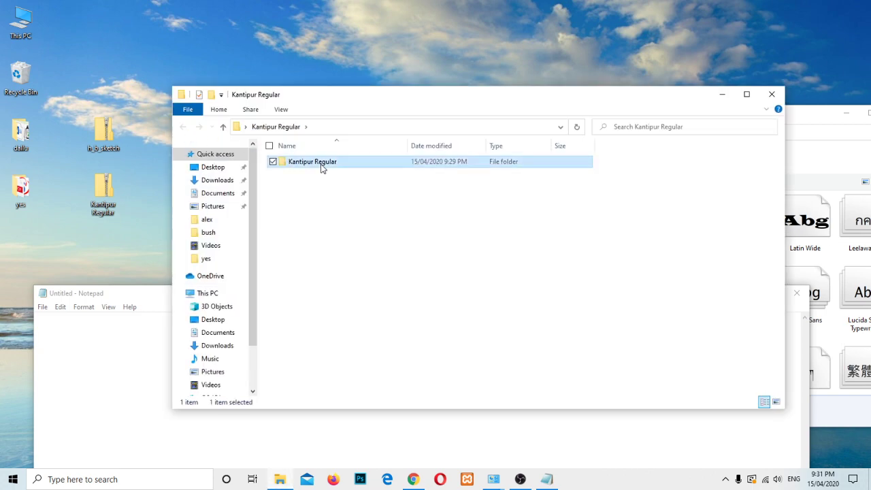
double_click(323, 169)
left_click_drag(449, 99, 323, 294)
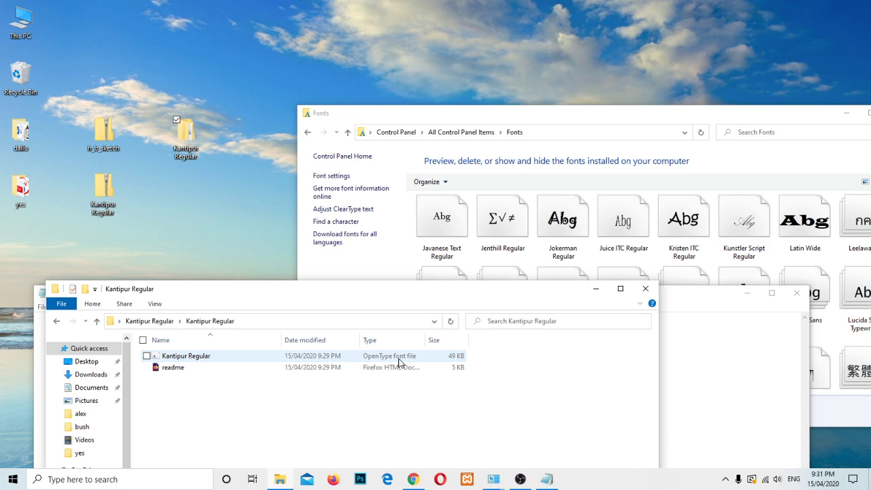
left_click_drag(194, 359, 535, 253)
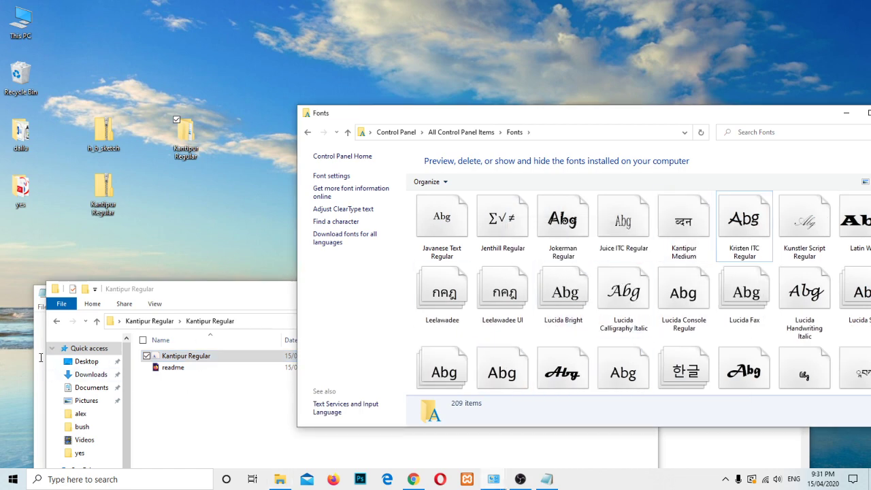
Set Notepad's font to Kantipur and test it by typing, then erasing, Devanagari letters
left_click(39, 345)
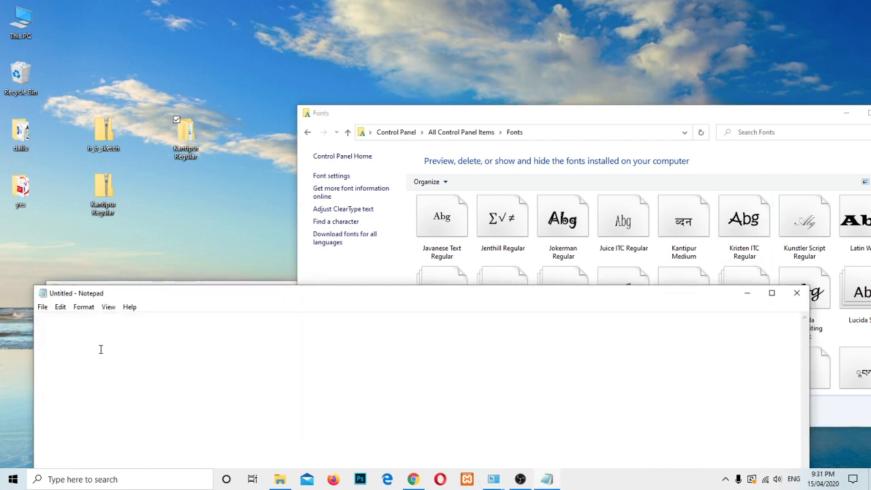
left_click(83, 307)
left_click(95, 333)
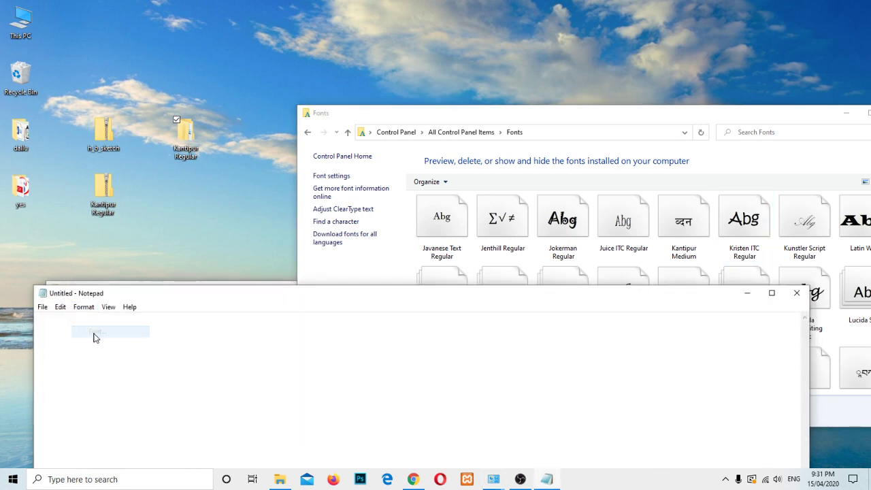
type("kantip")
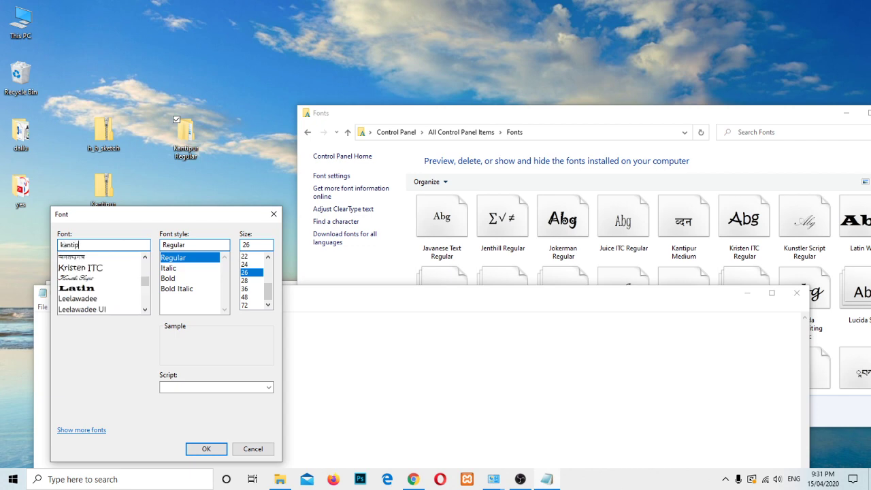
key("Return")
type("dfef")
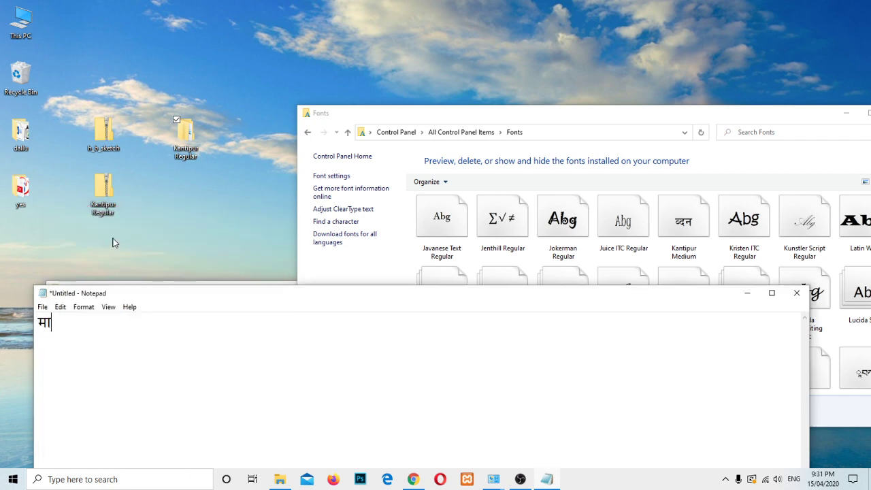
key("BackSpace")
key("BackSpace")
key("BackSpace")
key("BackSpace")
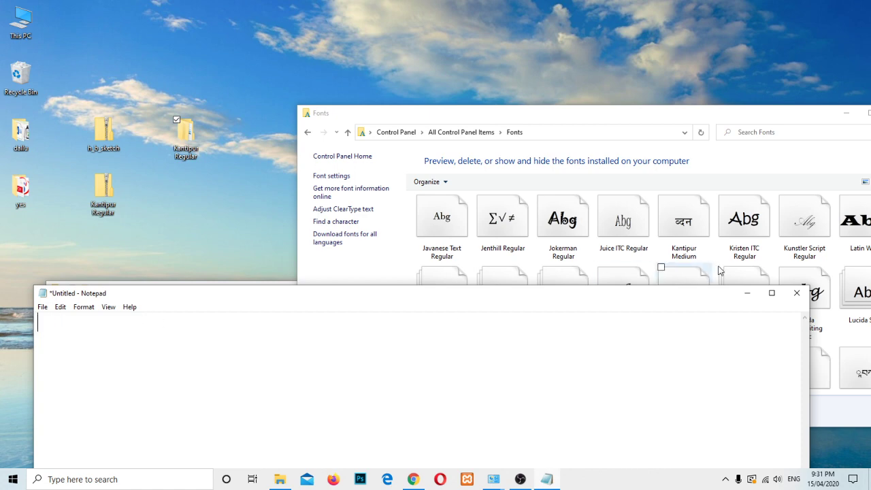
Close Notepad, the Kantipur Regular folder window and the Fonts window
left_click(797, 293)
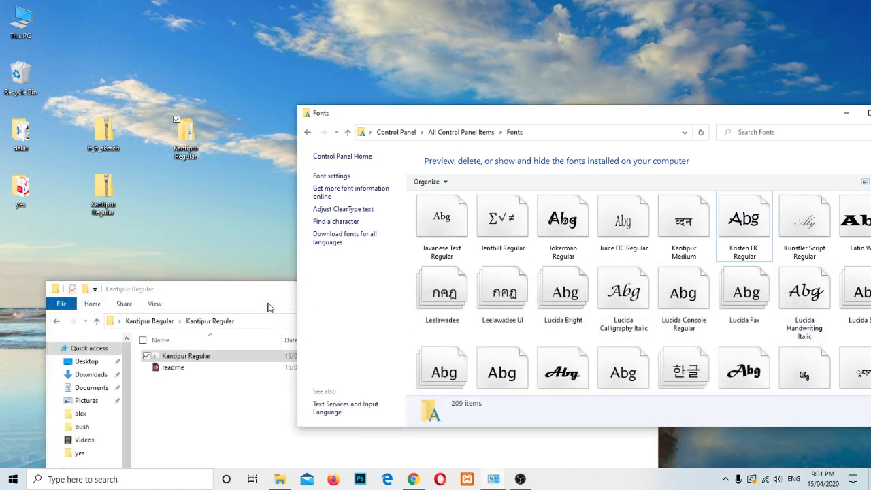
left_click(647, 291)
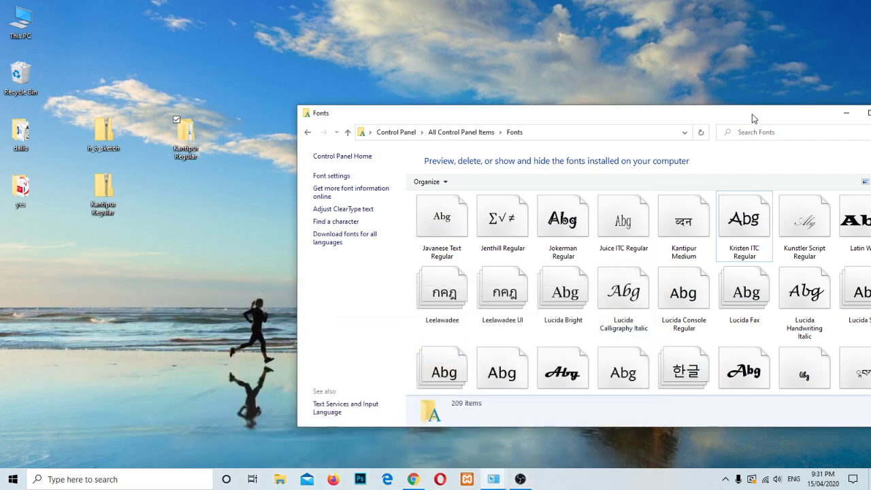
left_click_drag(753, 116, 547, 168)
left_click(687, 164)
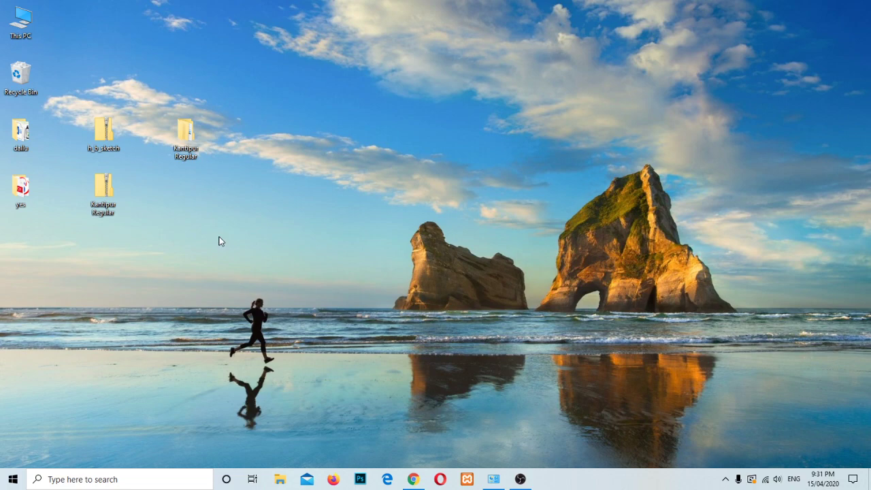
Reopen the inner Kantipur Regular folder, view the font file's install options, and close it
double_click(183, 136)
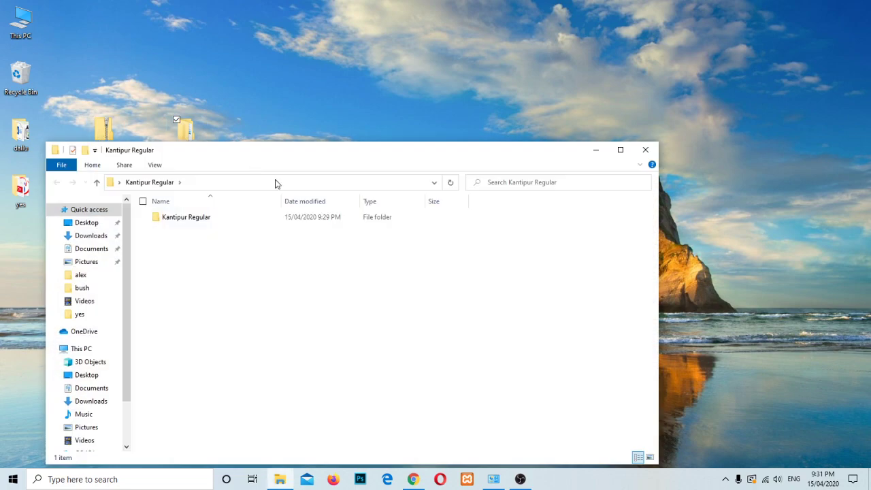
double_click(189, 218)
right_click(189, 218)
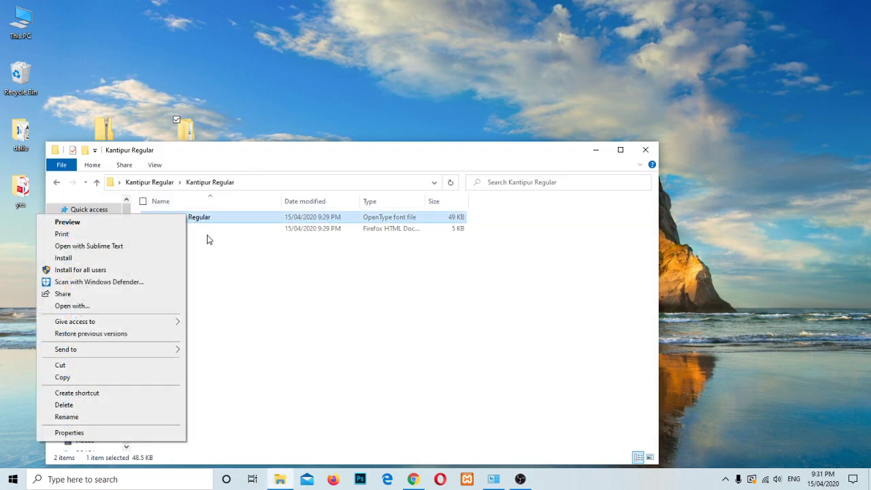
left_click(340, 341)
left_click(645, 150)
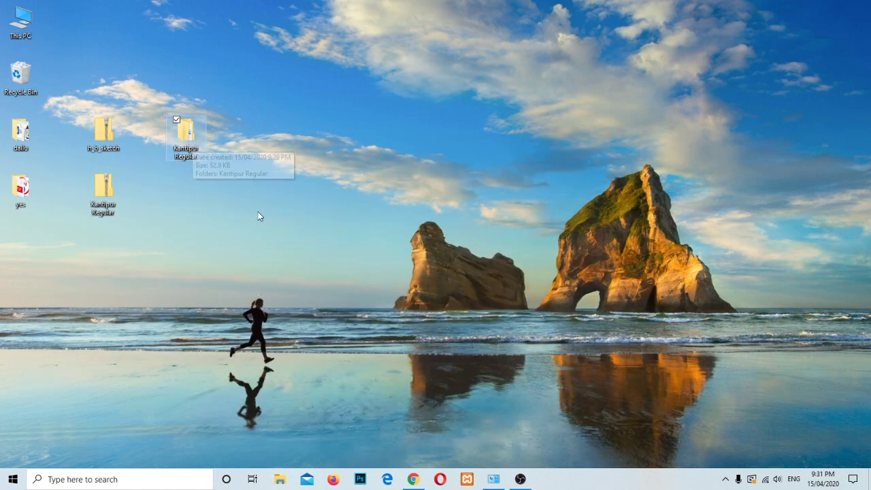
Check the Kantipur font file's options again, close the folder and dismiss Windows search
double_click(188, 139)
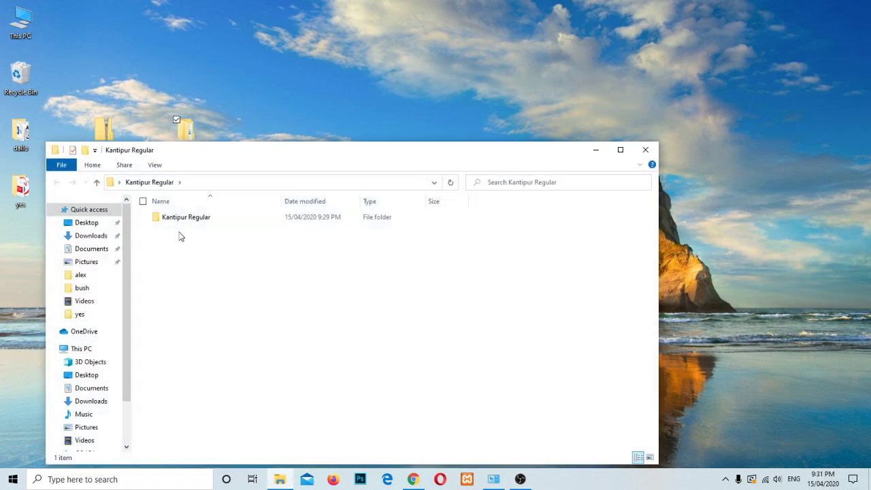
double_click(181, 219)
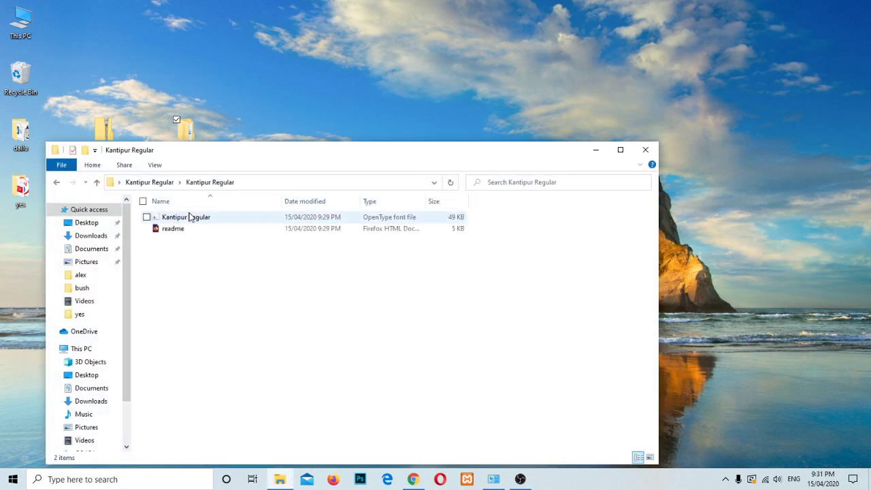
right_click(194, 220)
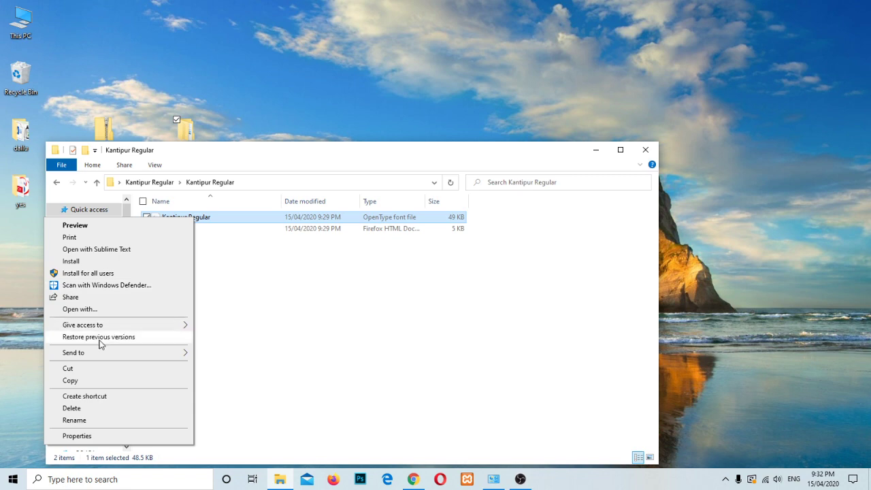
left_click(646, 149)
left_click(120, 480)
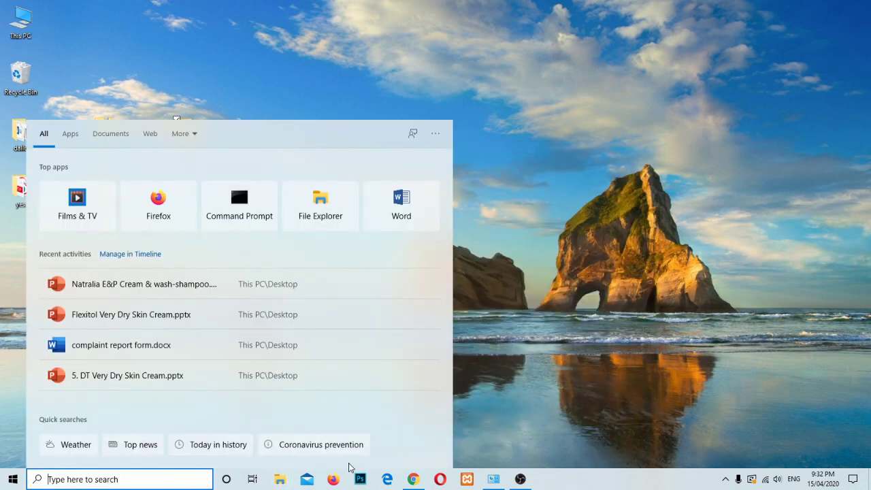
left_click(588, 260)
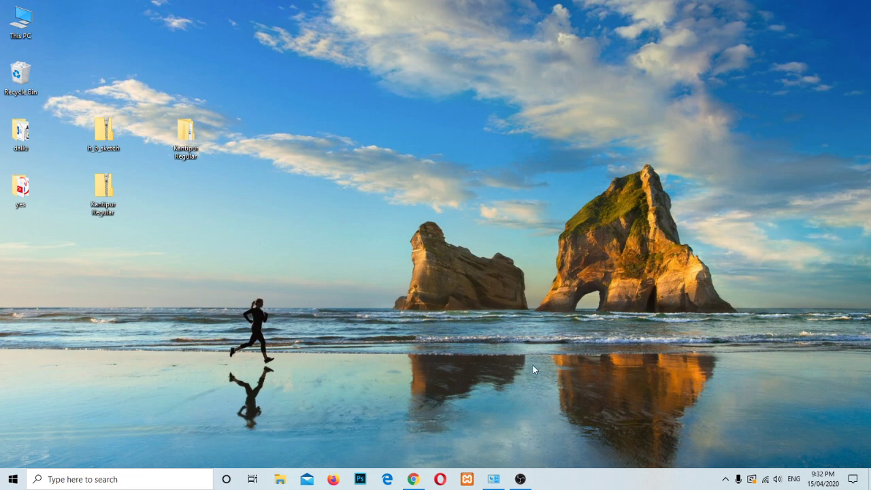